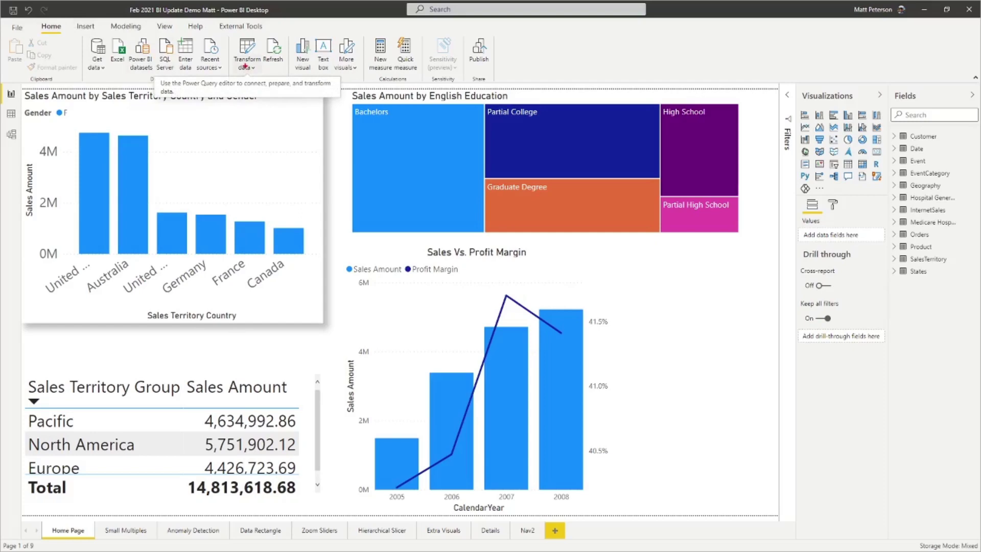
Delete the DirectQuery Power BI dataset source in Data source settings and close the dialog.
left_click(253, 64)
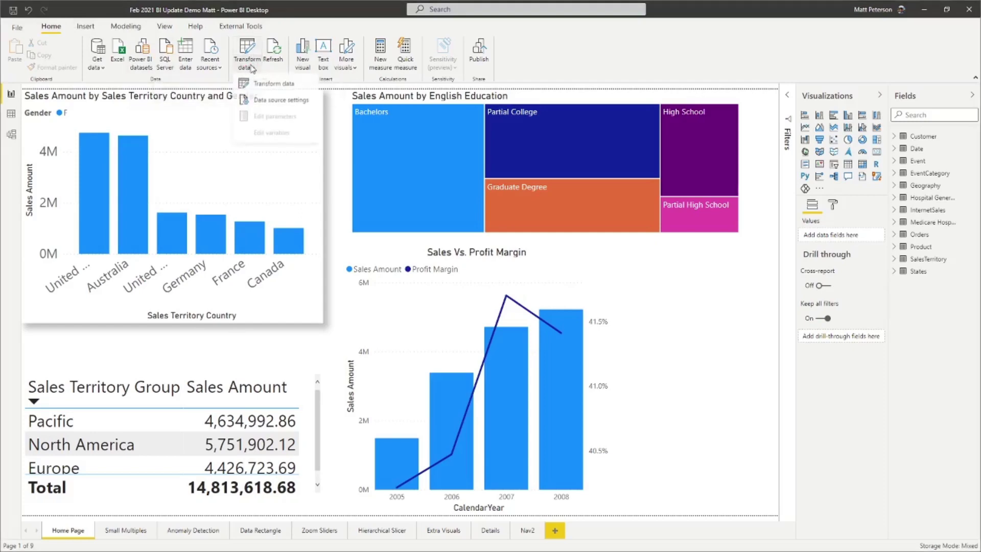
left_click(272, 101)
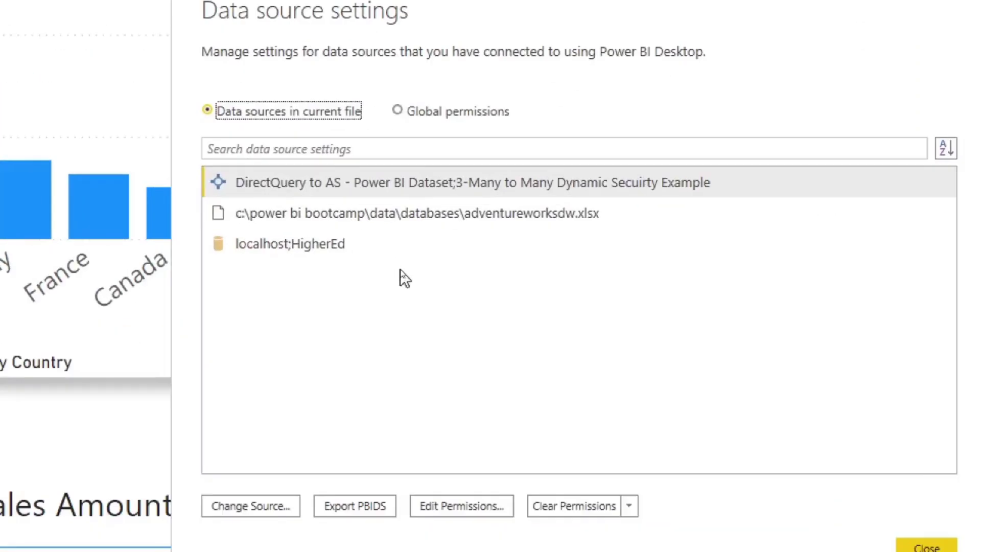
right_click(421, 189)
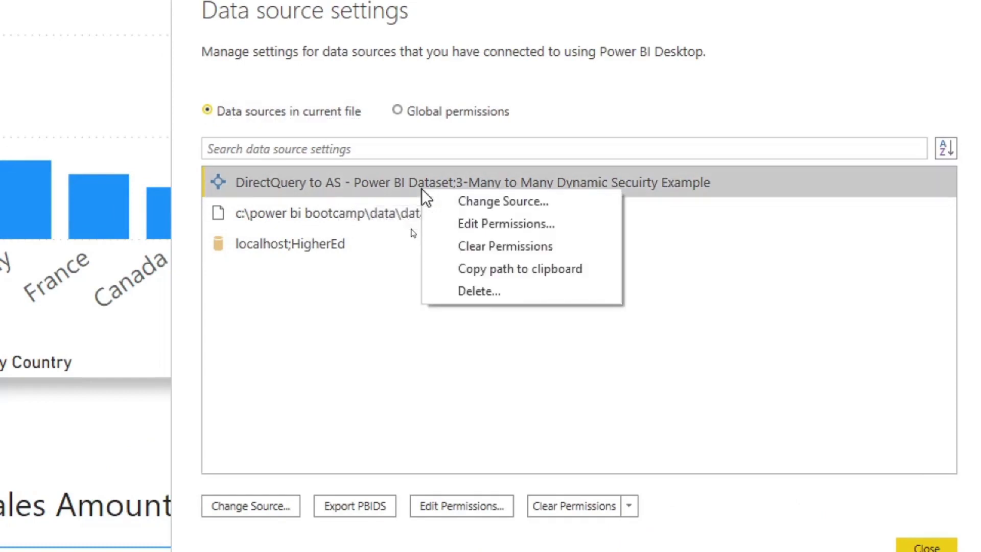
left_click(516, 292)
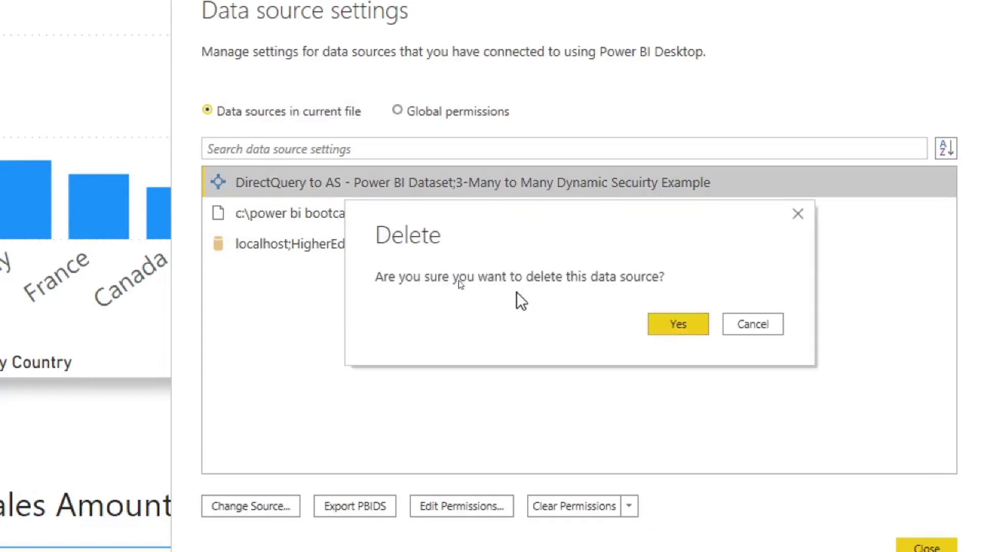
left_click(691, 326)
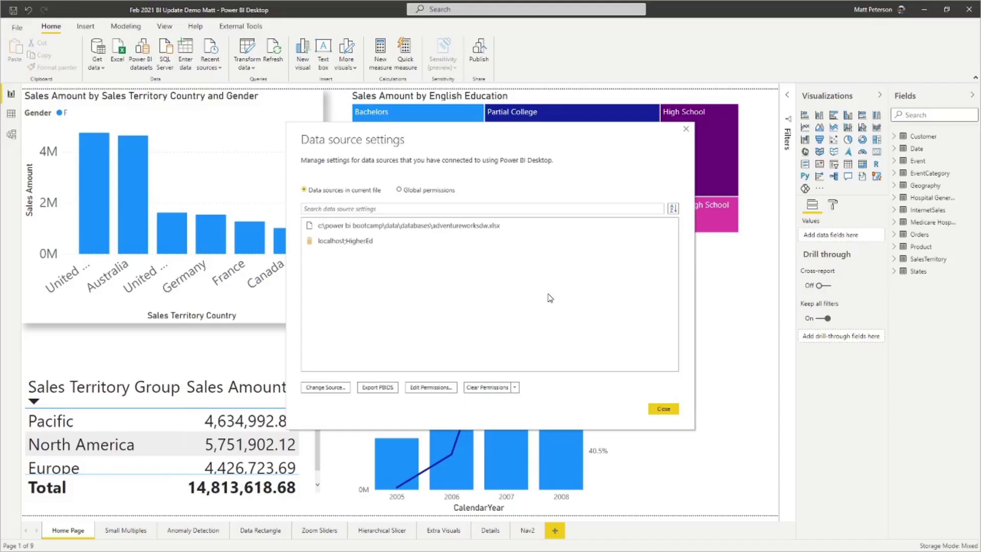
left_click(664, 409)
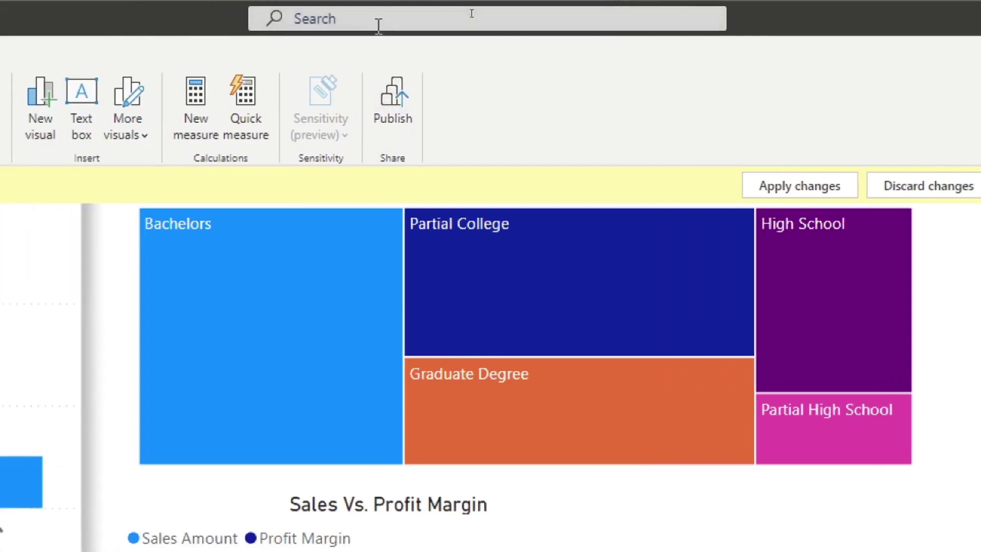
left_click(378, 23)
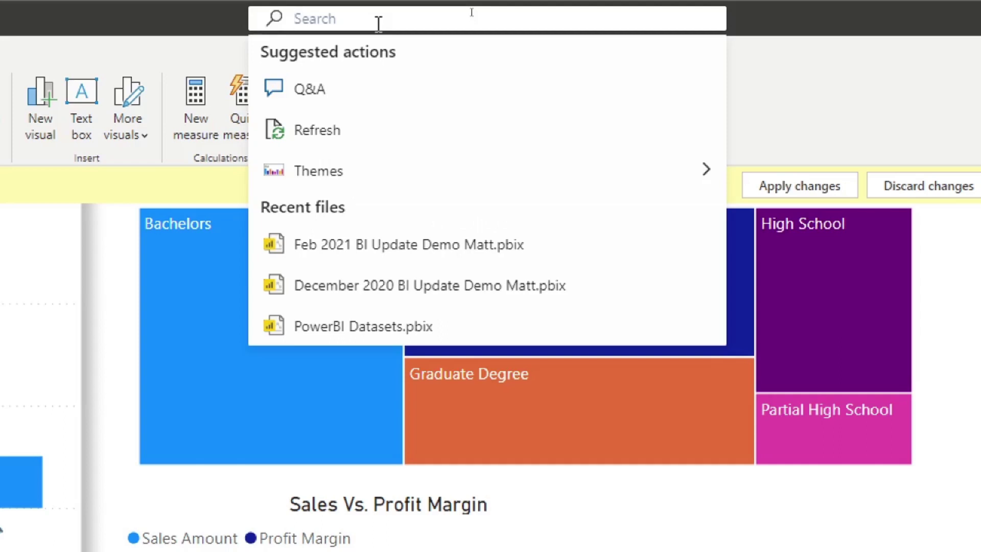
type("colu")
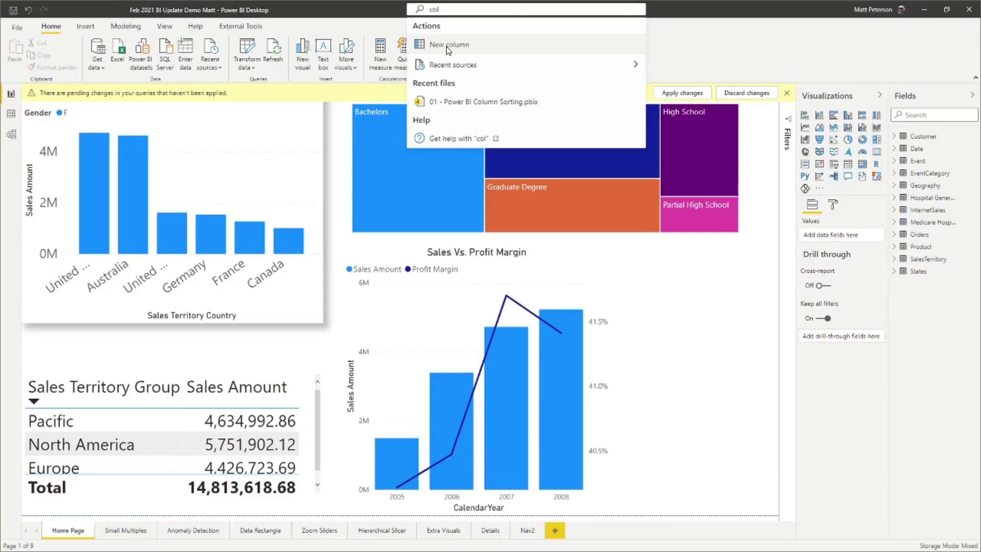
key("BackSpace")
key("BackSpace")
key("BackSpace")
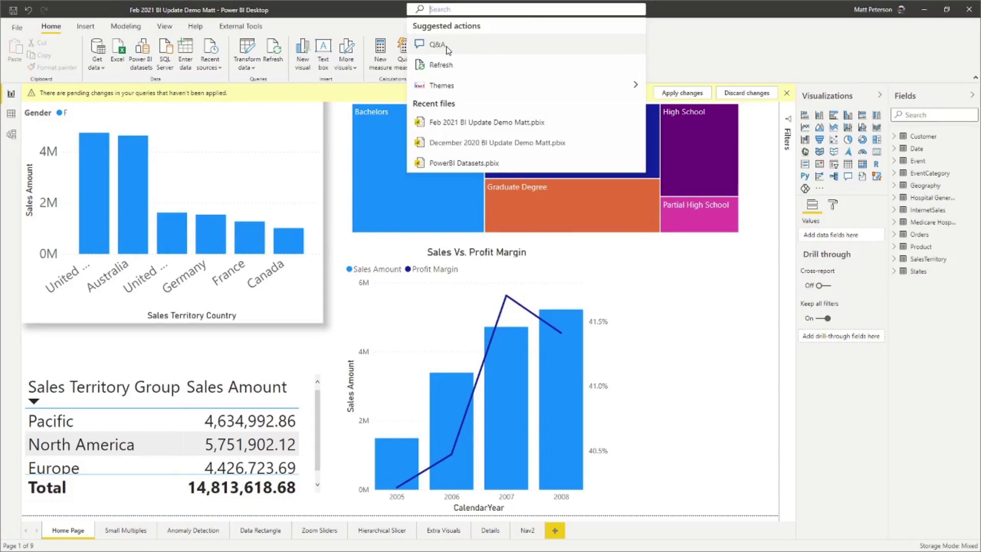
key("Escape")
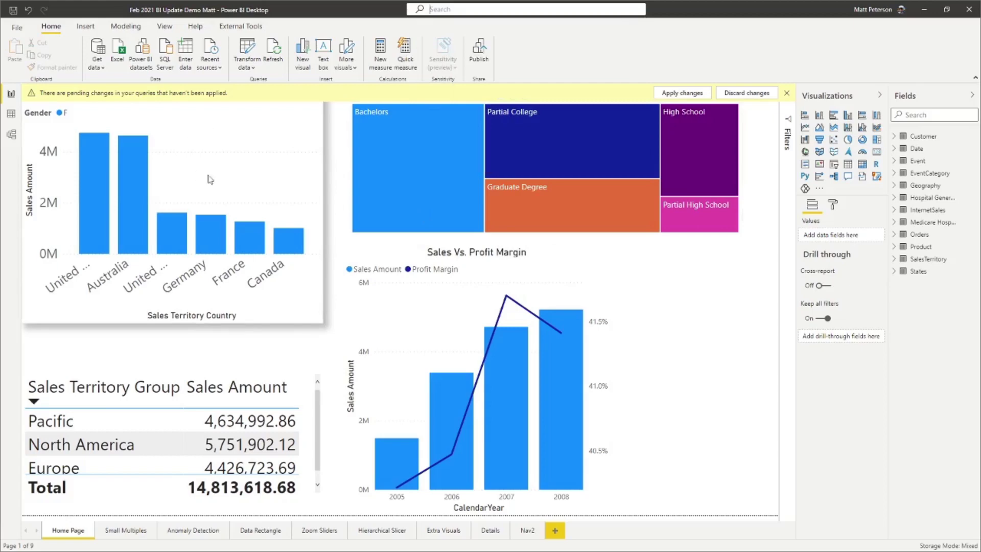
Dismiss the pending-changes banner and view the sales-by-country-and-gender chart as a visual table.
left_click(786, 93)
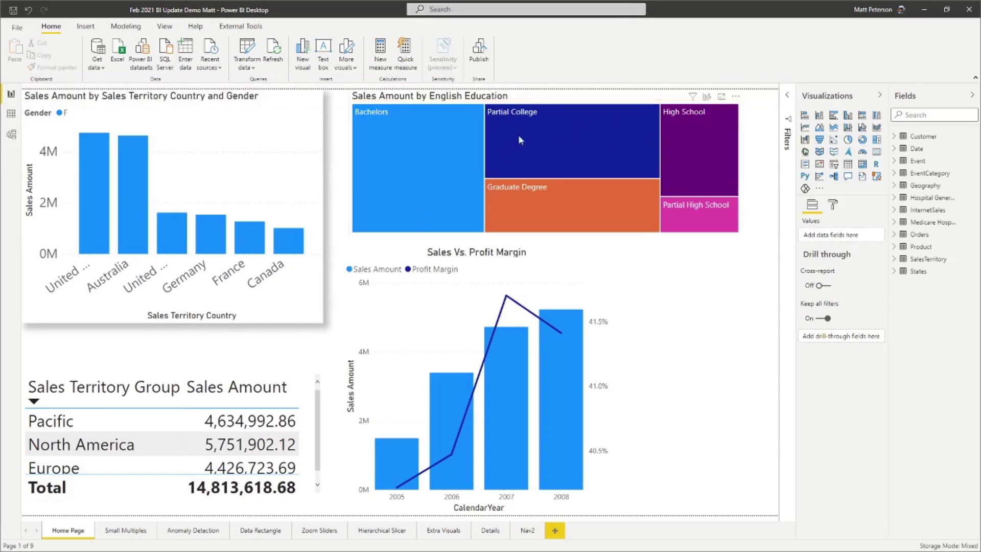
left_click(289, 136)
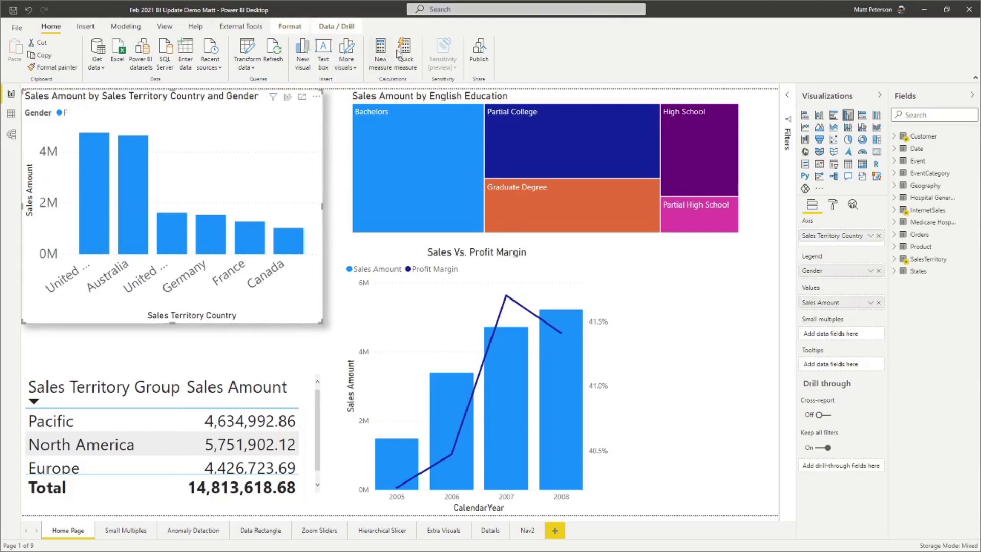
left_click(457, 10)
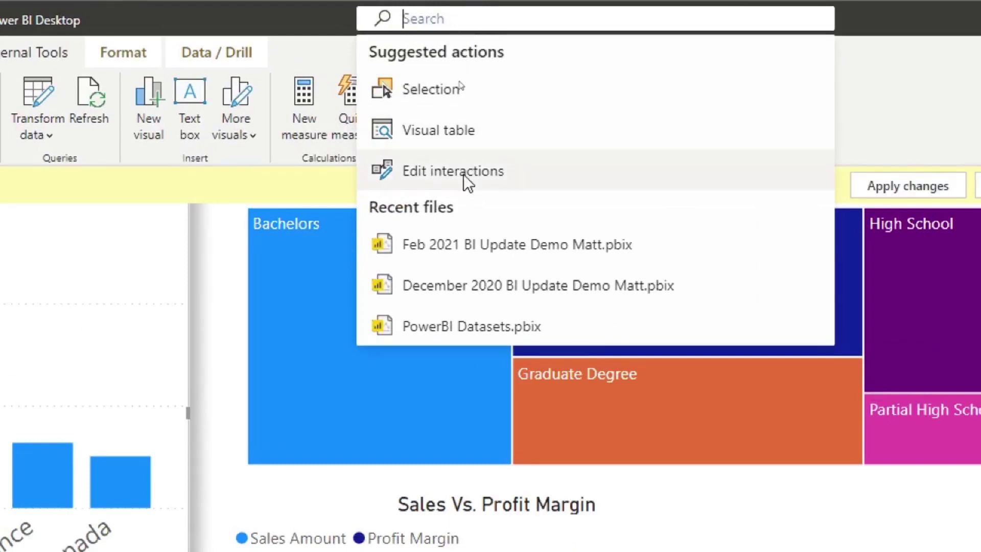
left_click(456, 130)
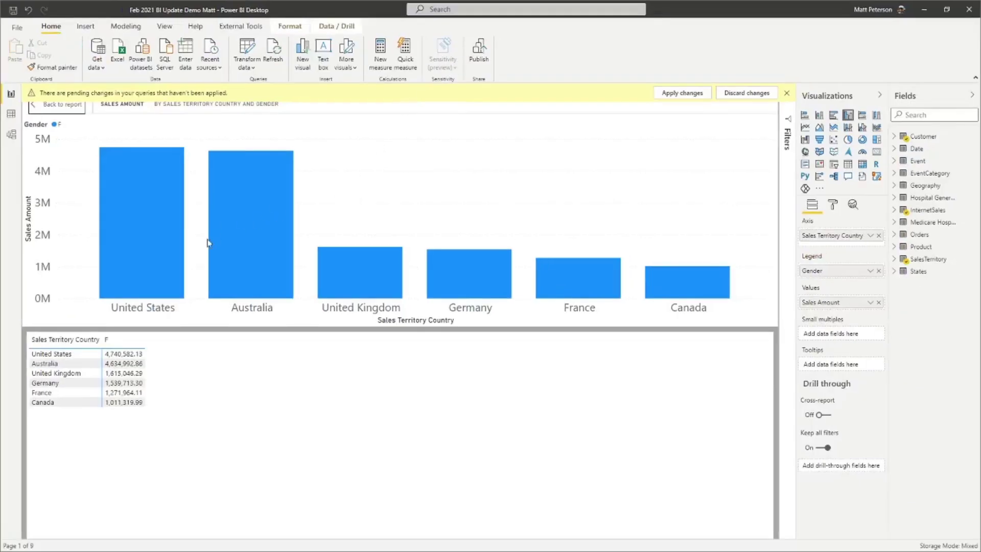
left_click(49, 110)
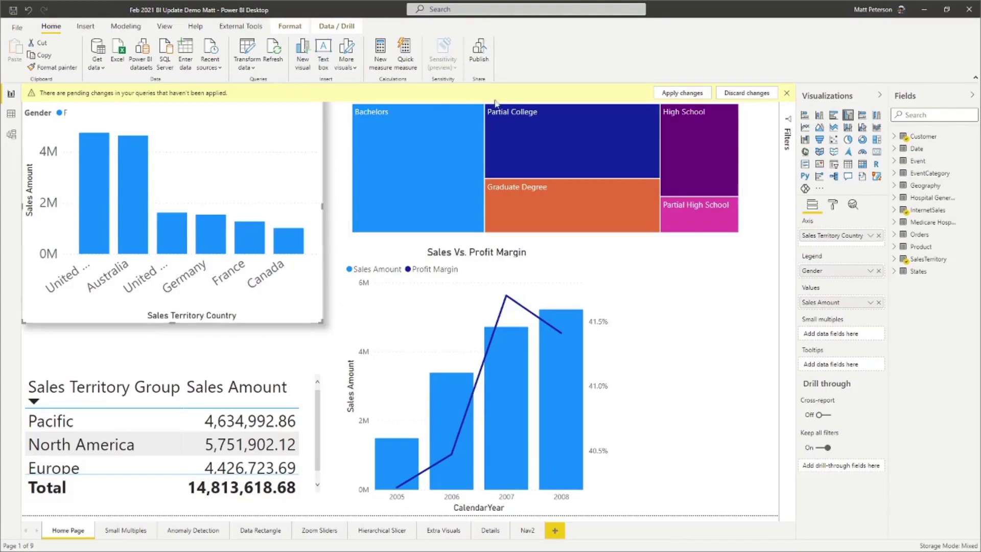
left_click(787, 94)
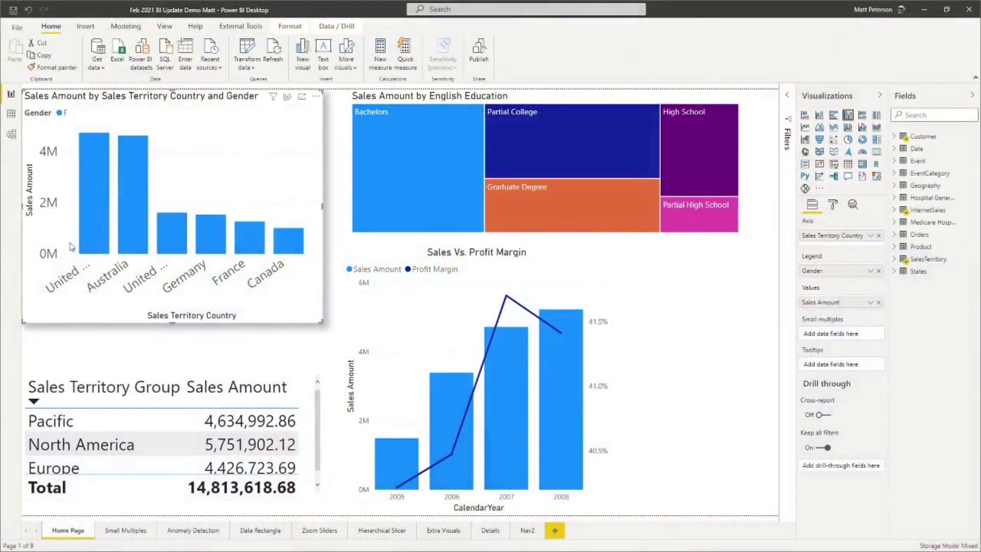
Switch to Model view to see the tables laid out with their relationships.
left_click(14, 136)
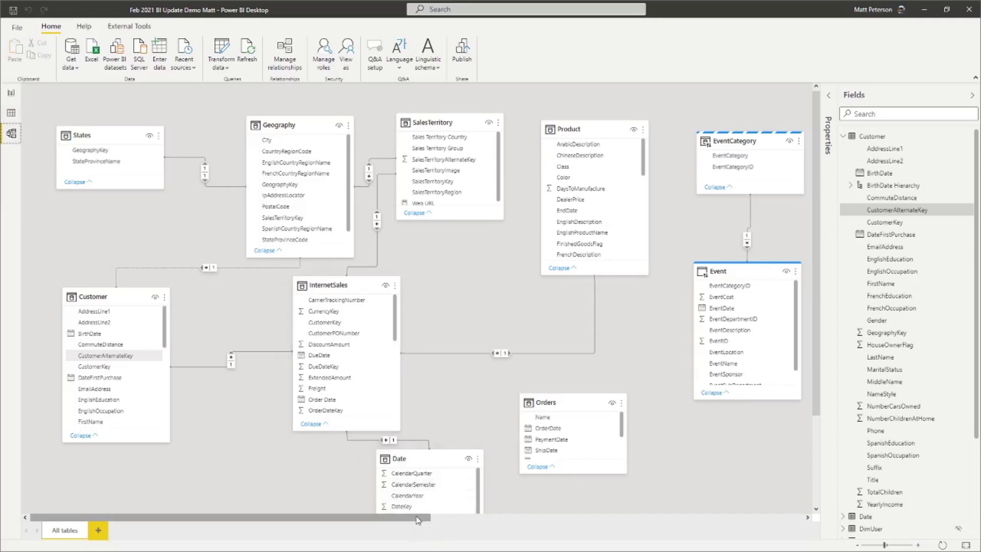
left_click_drag(418, 518, 540, 539)
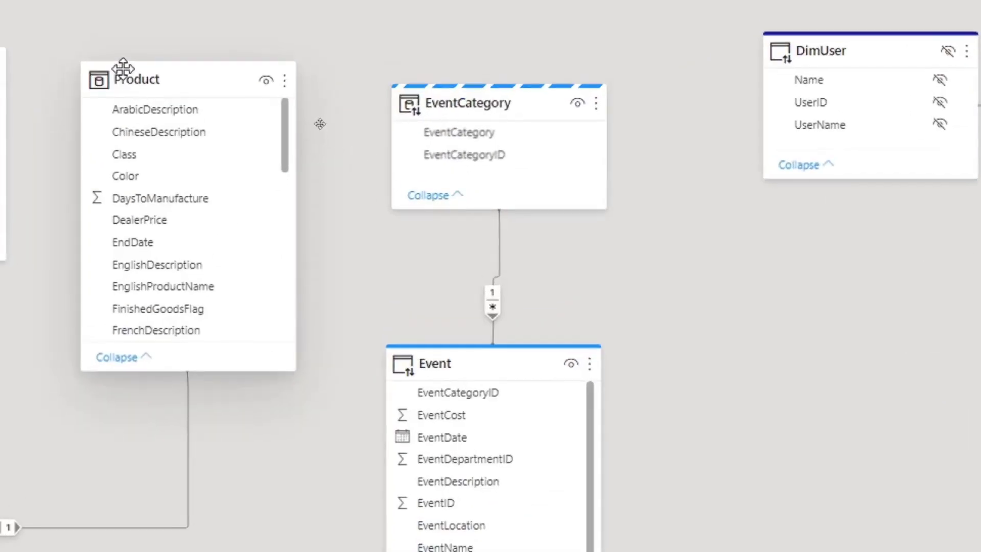
mouse_move(308, 129)
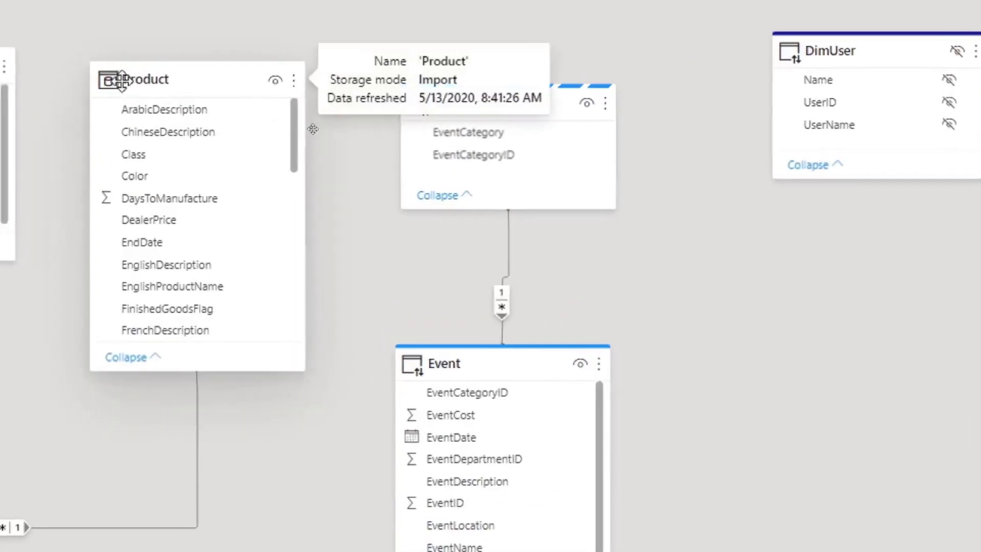
mouse_move(477, 363)
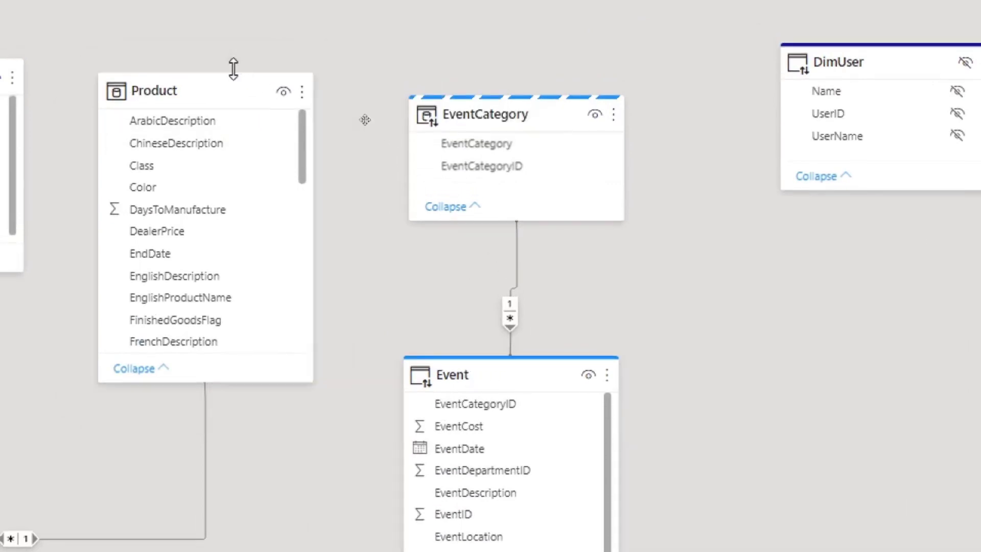
mouse_move(208, 96)
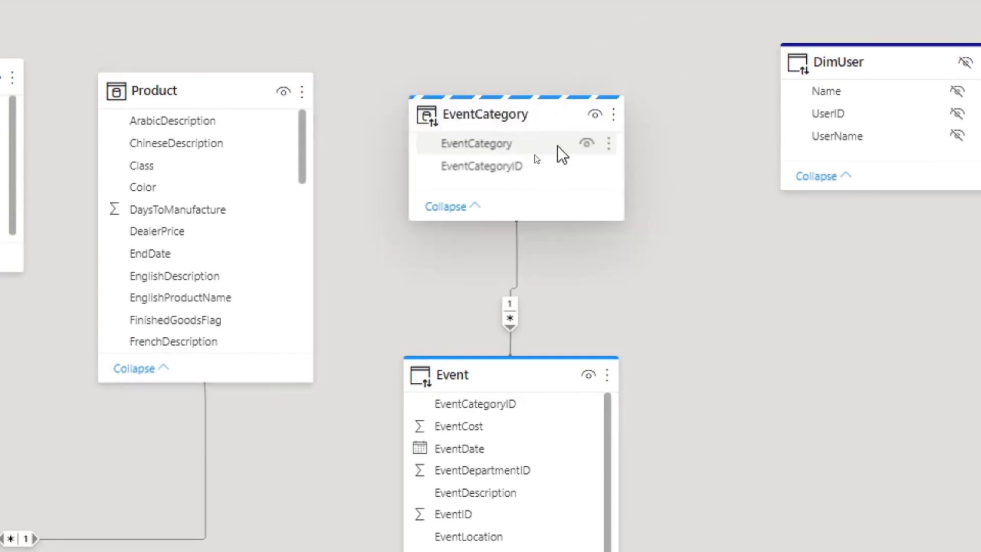
mouse_move(602, 95)
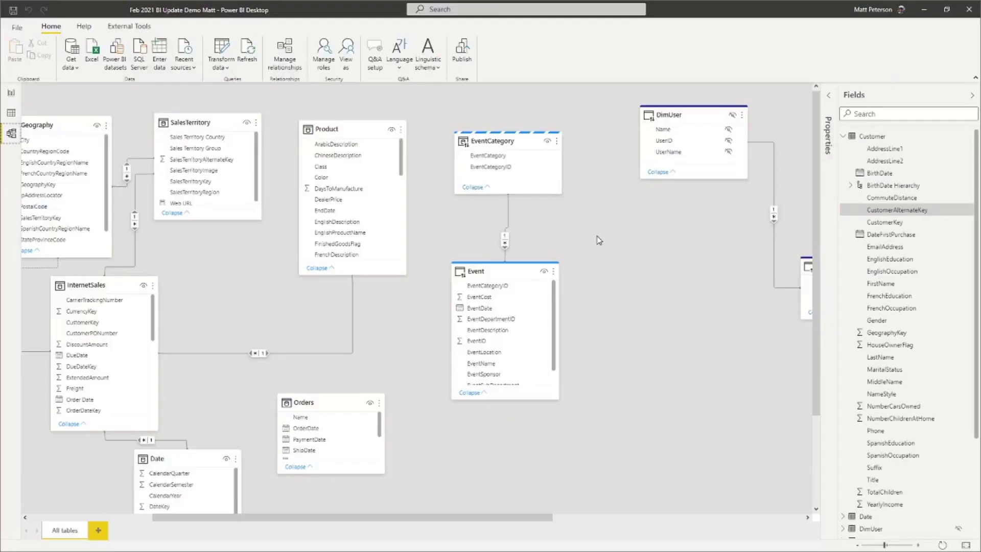
Apply the Bloom theme in Report view, then return to Model view.
left_click(11, 93)
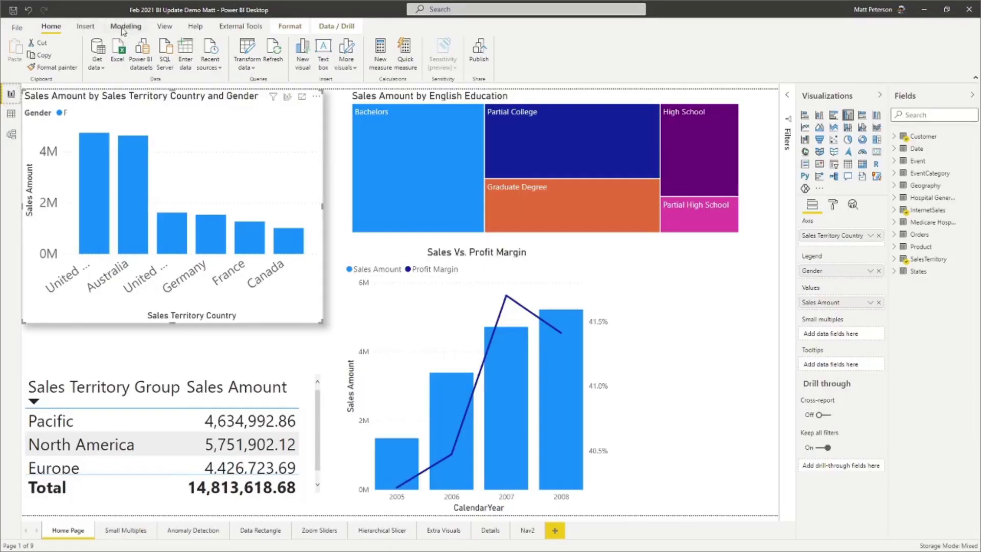
left_click(164, 27)
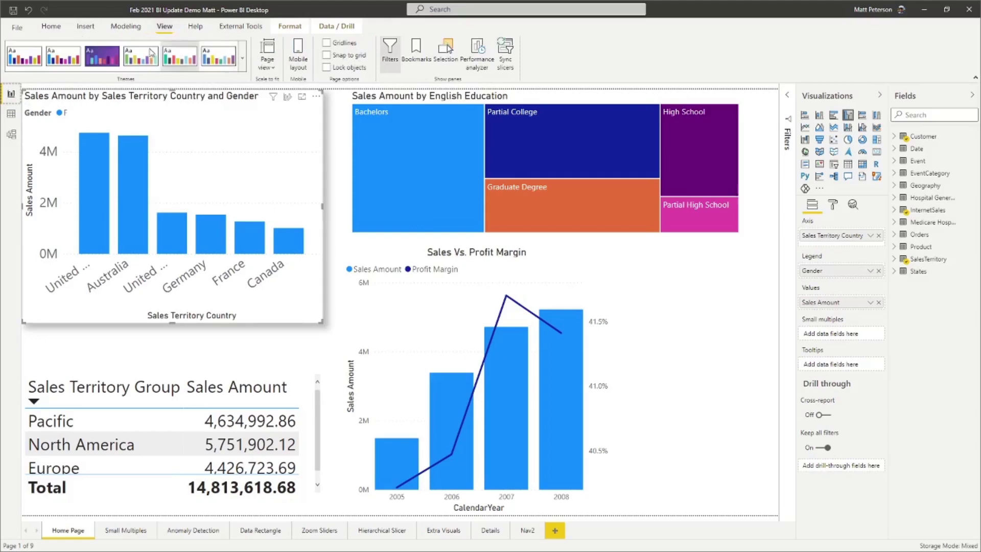
left_click(97, 58)
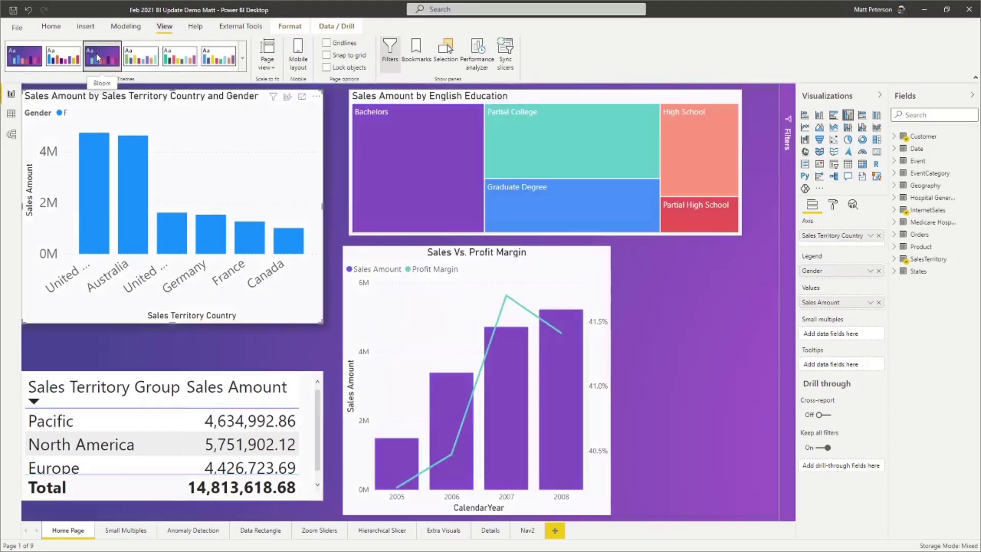
left_click(12, 134)
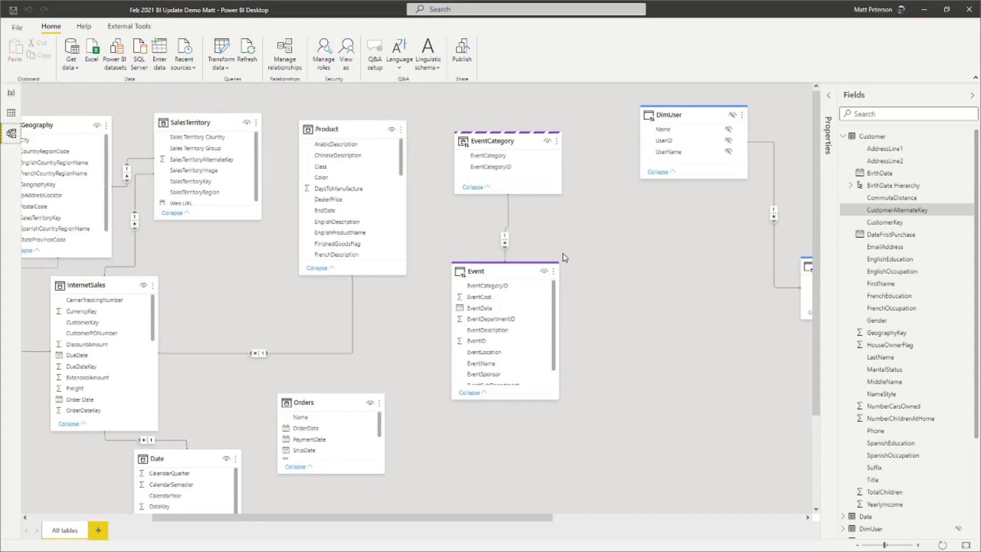
mouse_move(473, 264)
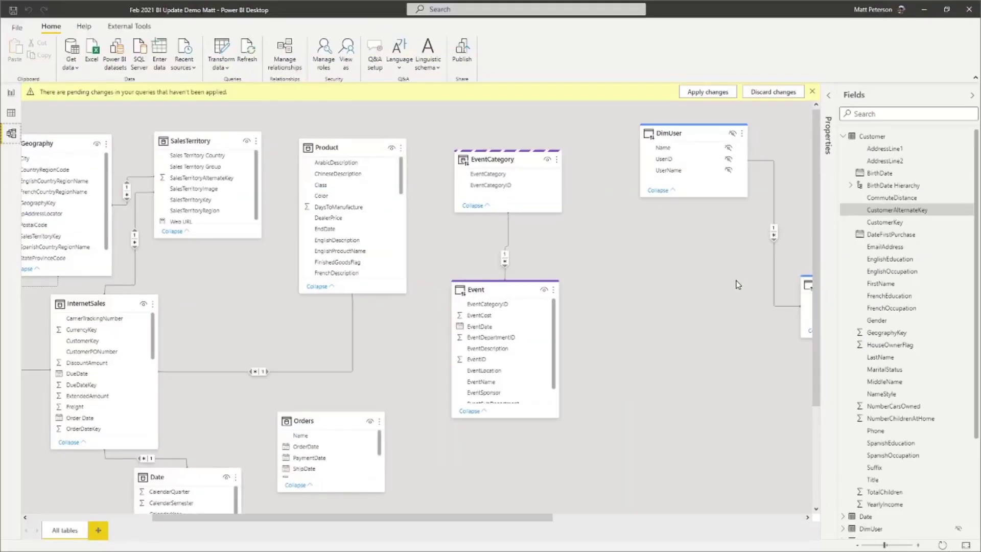
left_click(10, 113)
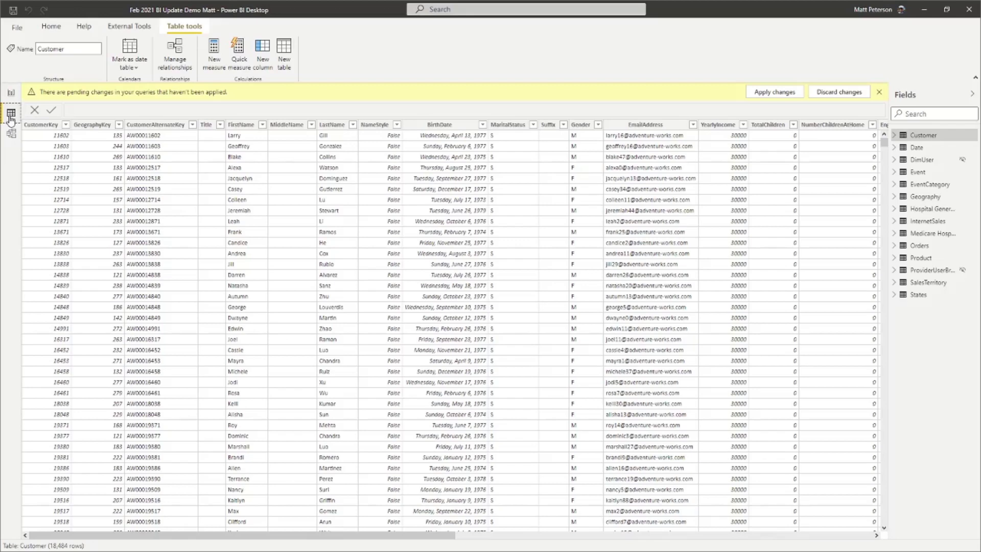
Expand and collapse the Date table in the Fields pane.
left_click(894, 147)
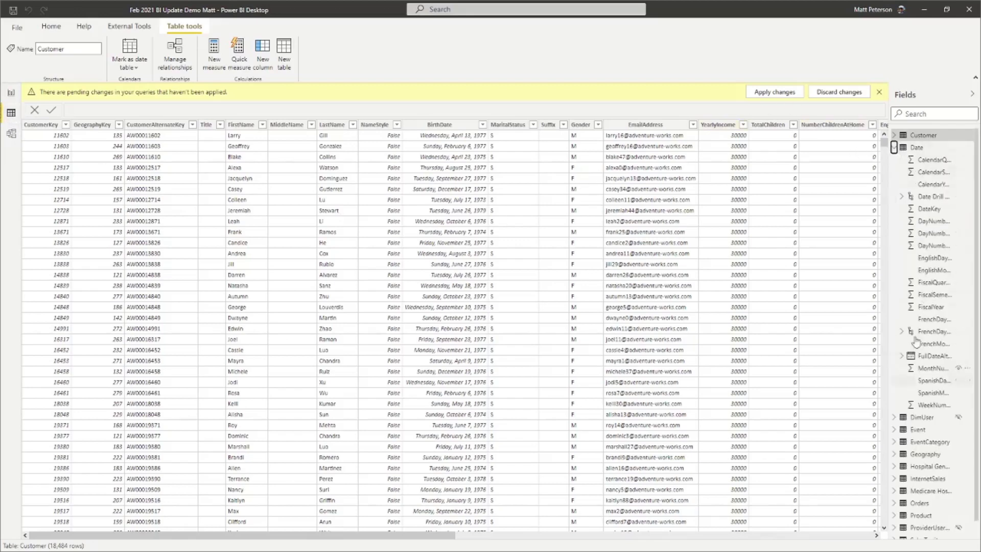
left_click(895, 147)
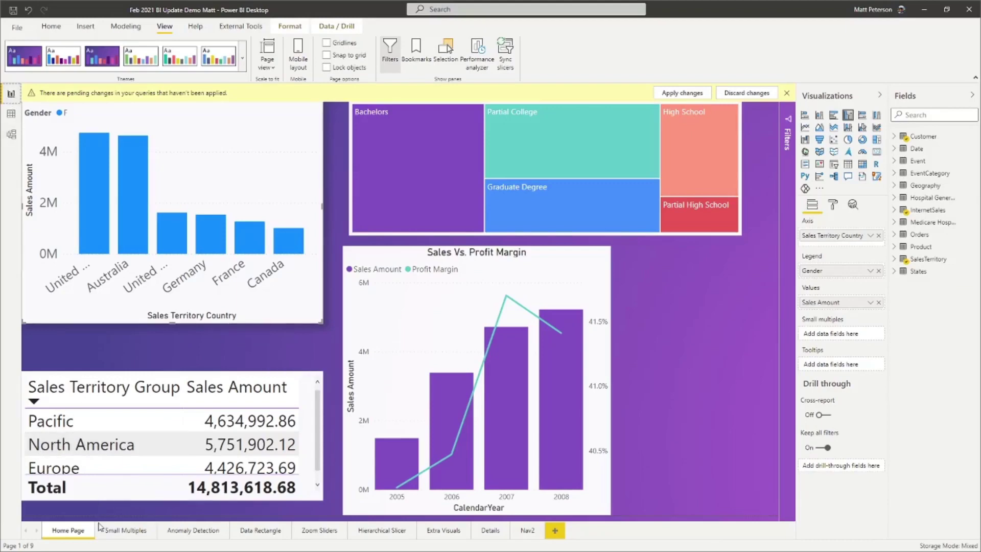
On the Small Multiples page, apply the blue theme and add Date > CalendarYear as small multiples.
left_click(116, 531)
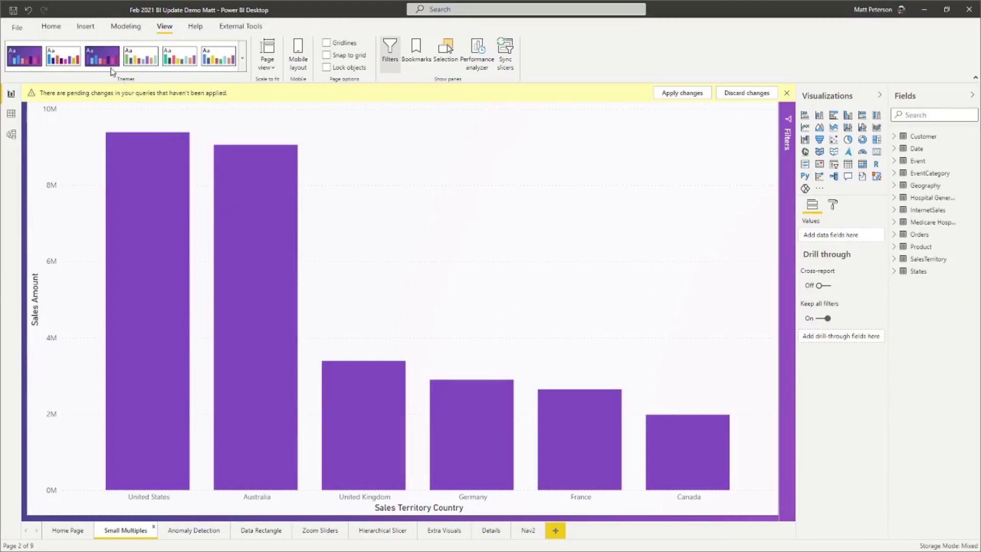
left_click(63, 56)
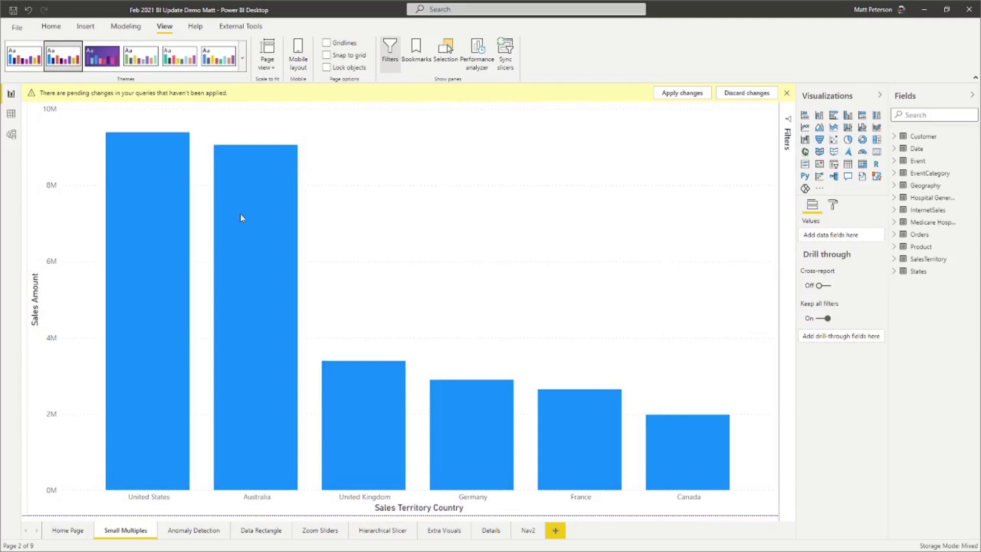
left_click(459, 239)
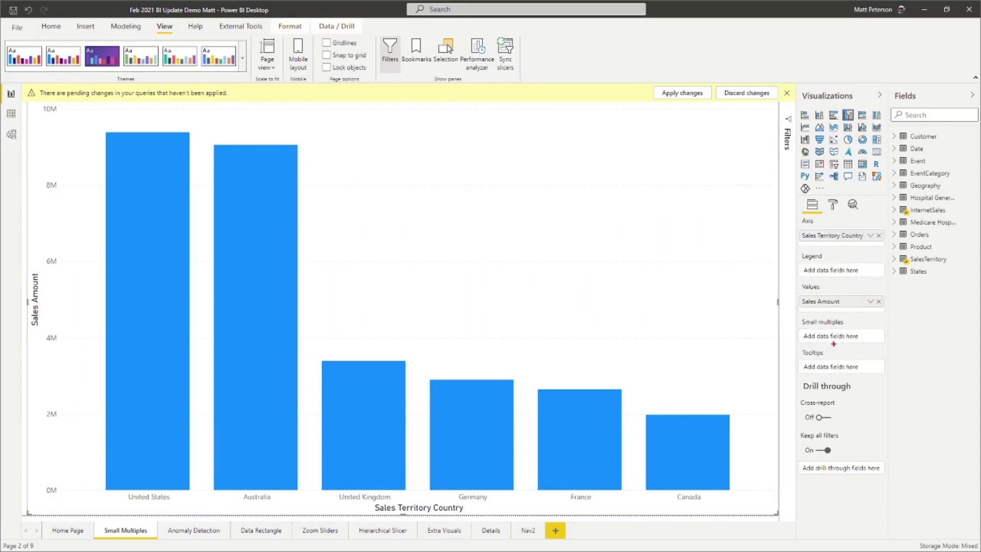
left_click_drag(798, 326, 718, 355)
key("Escape")
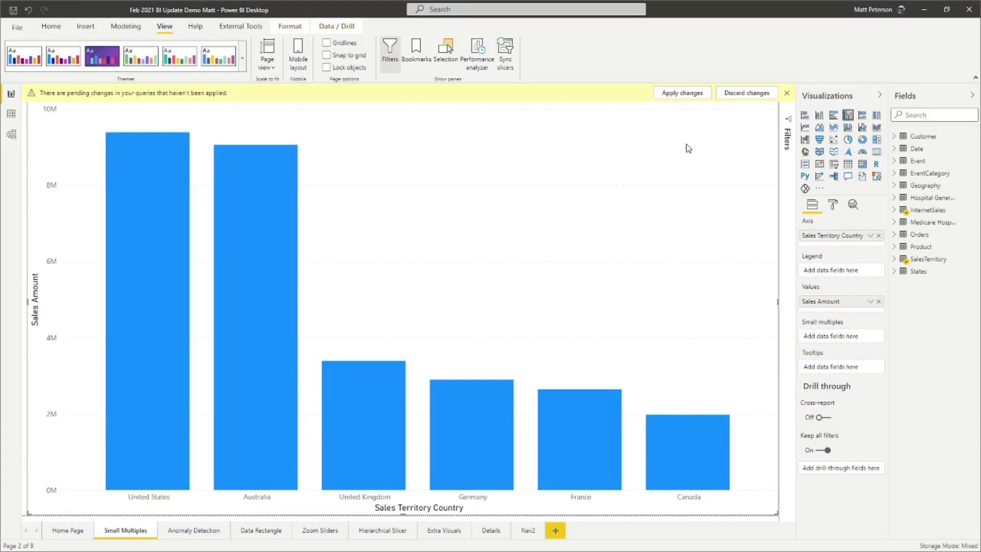
left_click(893, 149)
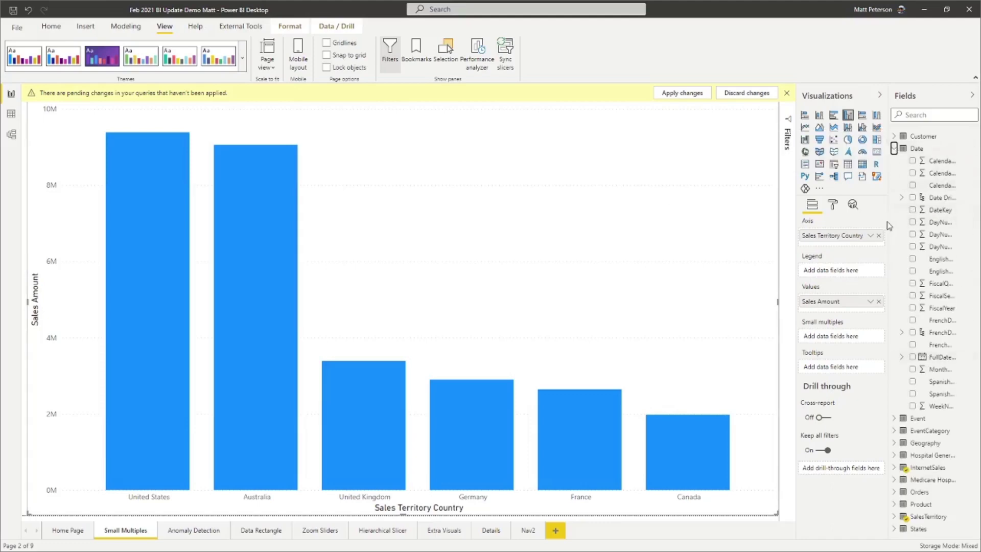
left_click_drag(888, 223, 853, 219)
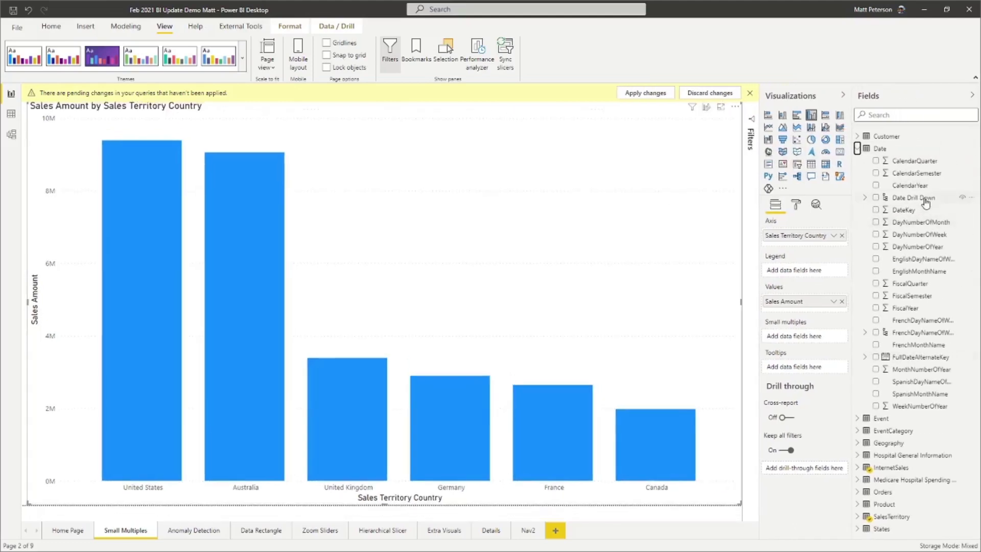
left_click_drag(912, 185, 812, 337)
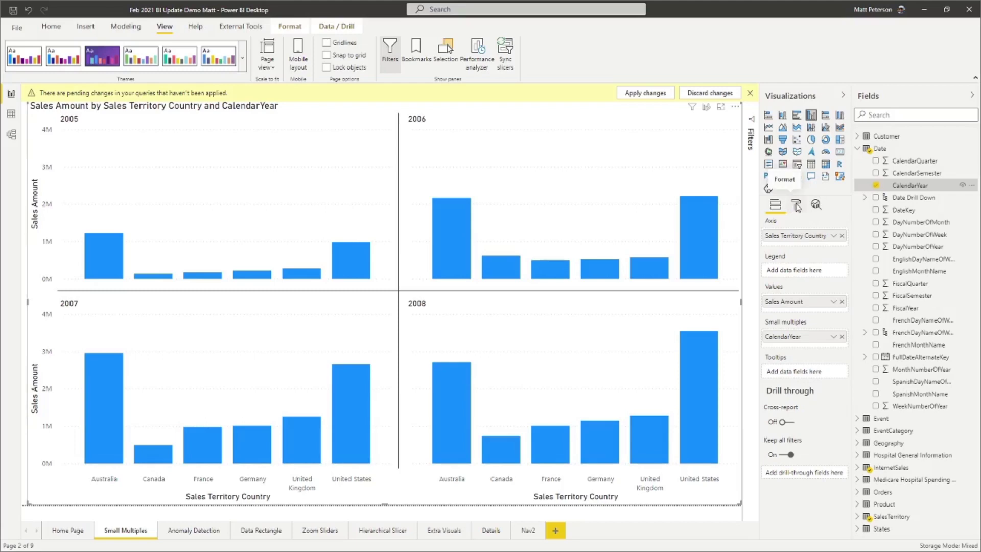
left_click(795, 204)
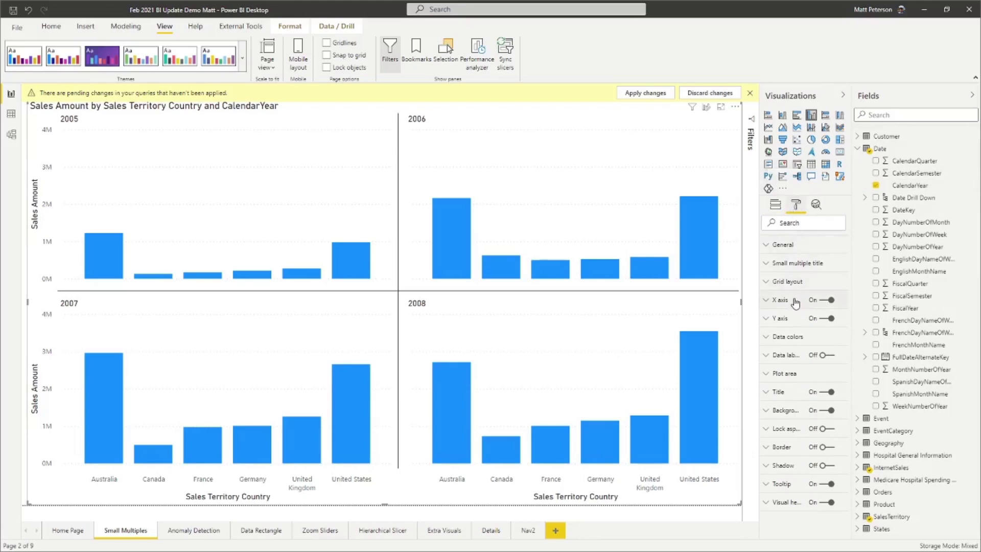
Expand the Small multiple title and Grid layout sections in the chart's Format pane.
left_click(766, 264)
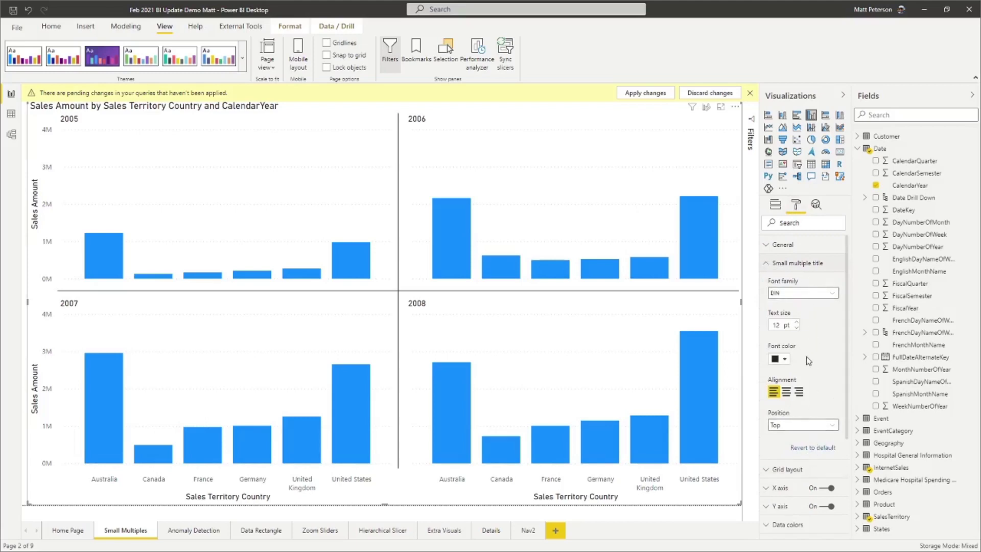
scroll(808, 360, "down", 3)
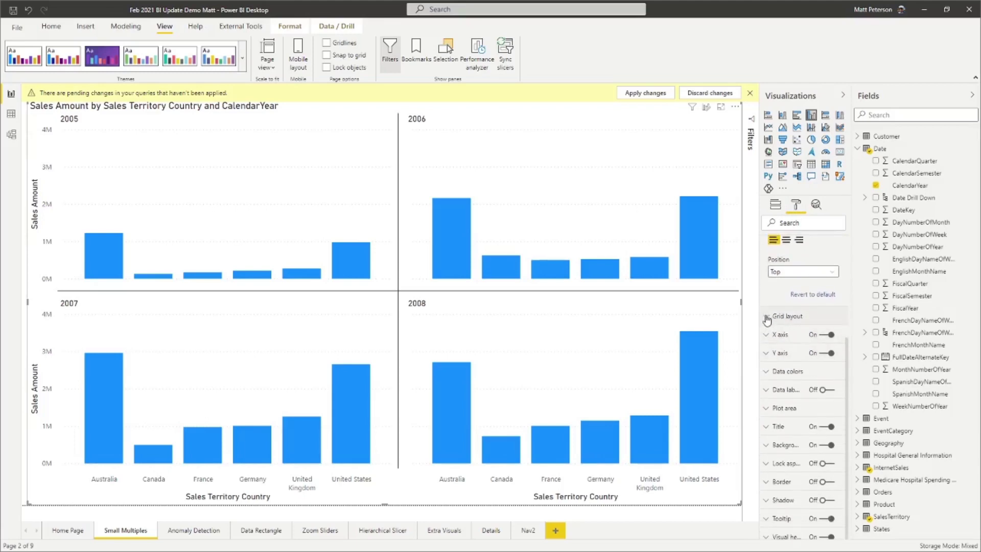
left_click(767, 317)
Set the grid layout background colour to custom RGB 0, 103, 120 (teal #006778).
scroll(806, 327, "down", 3)
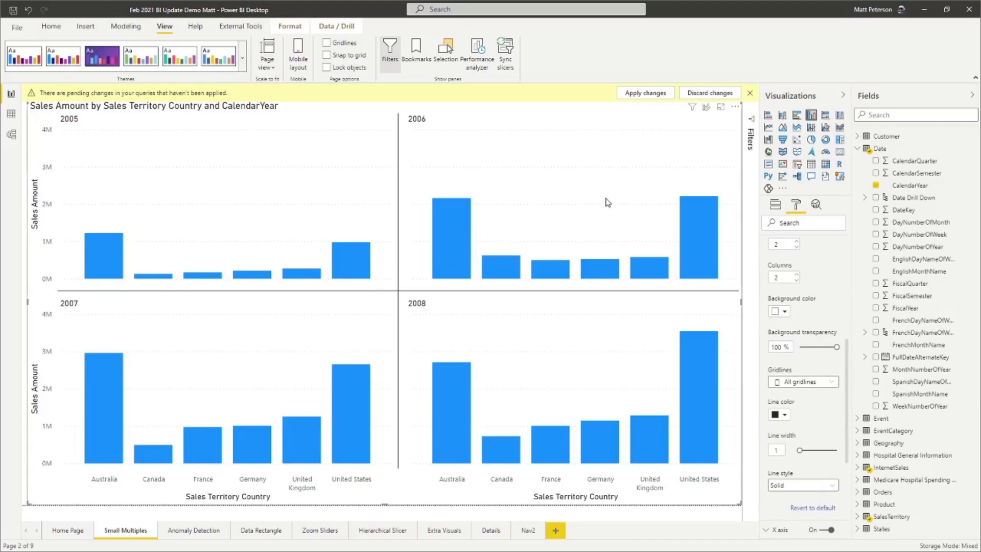
left_click(785, 314)
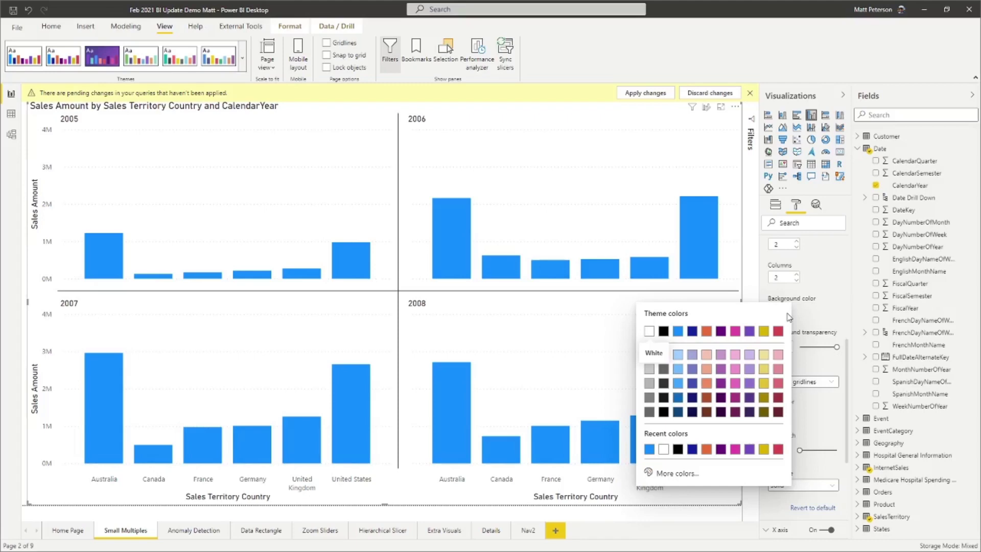
left_click(673, 474)
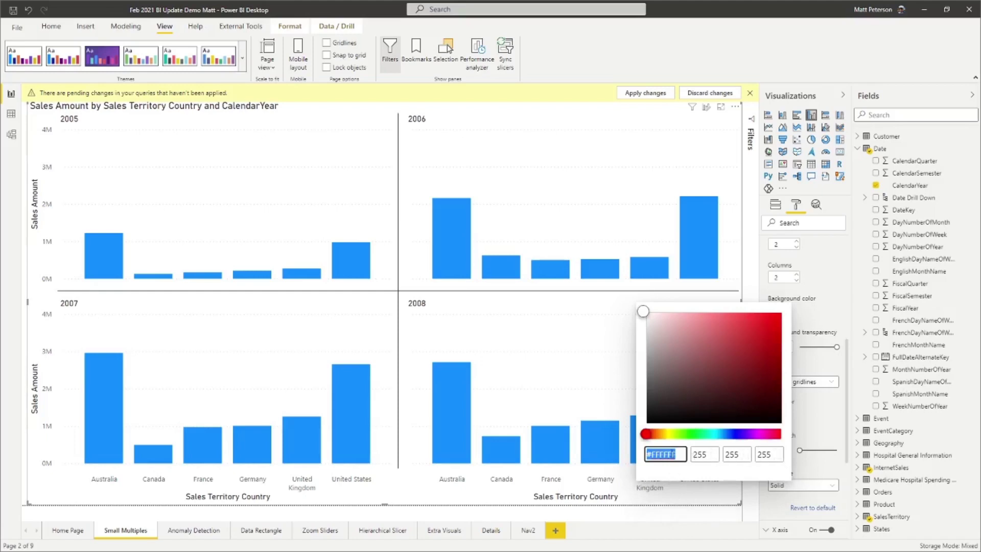
left_click(695, 454)
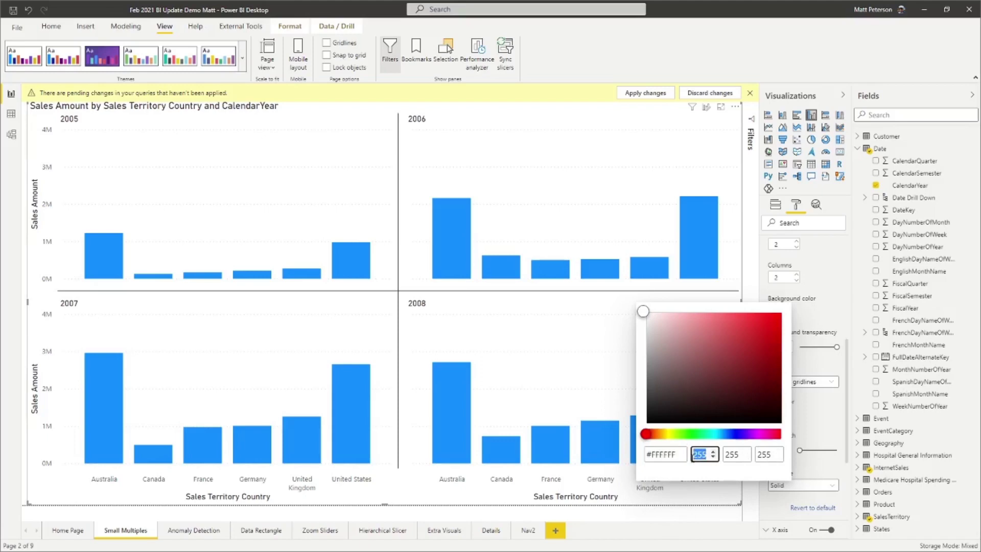
type("0")
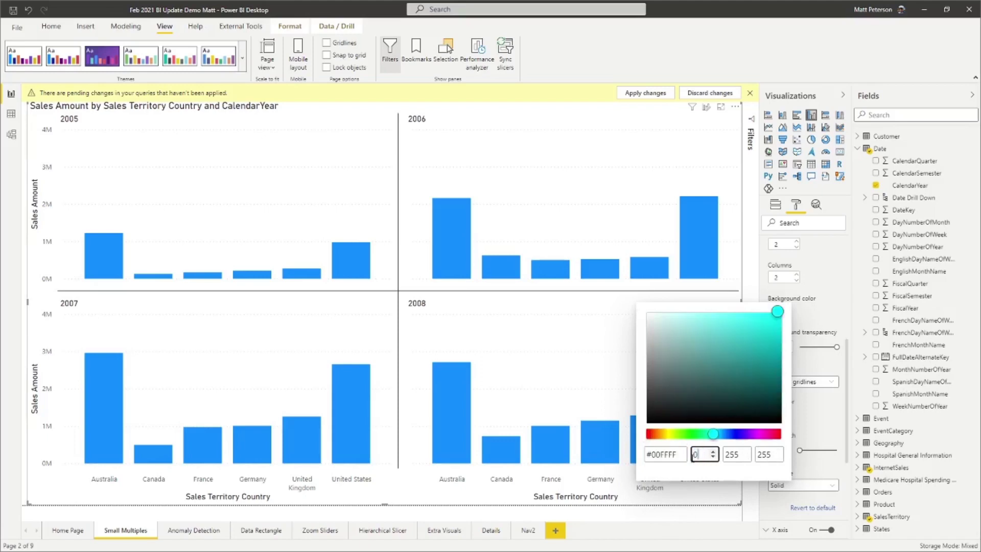
left_click(737, 453)
type("103")
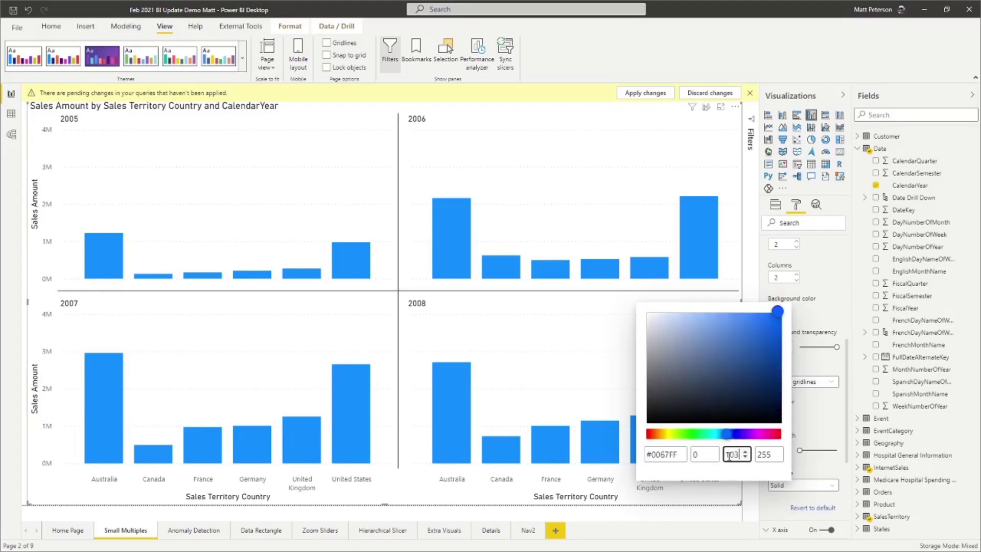
left_click(768, 454)
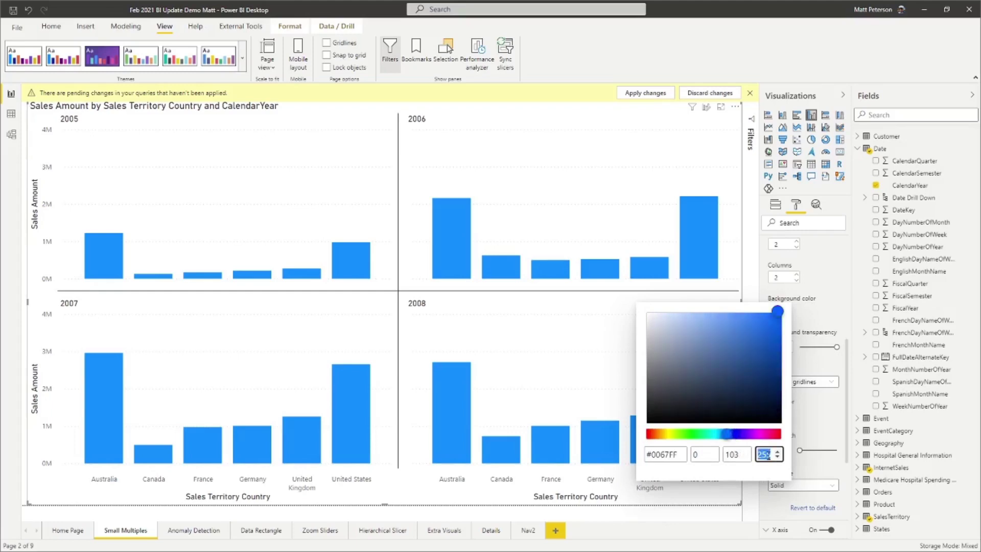
type("120")
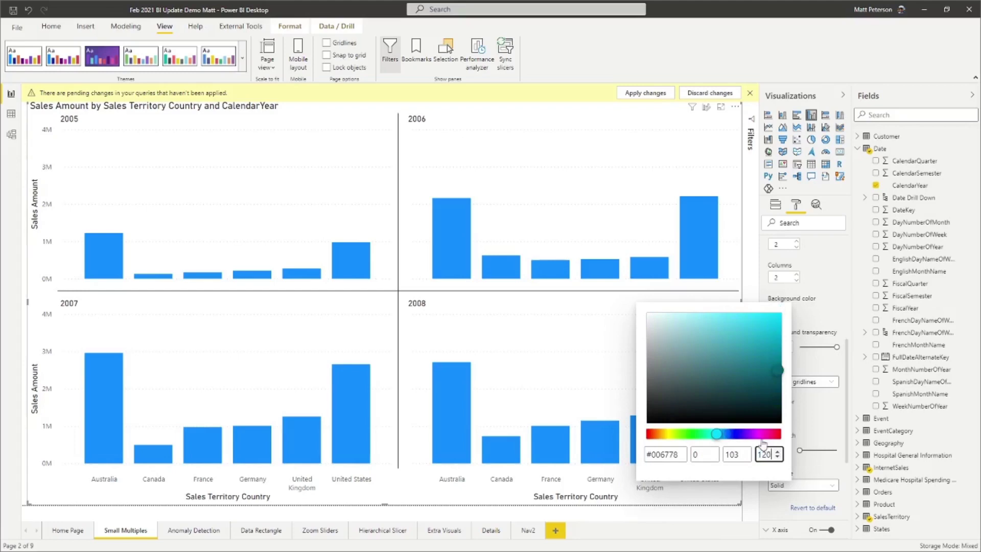
left_click(819, 418)
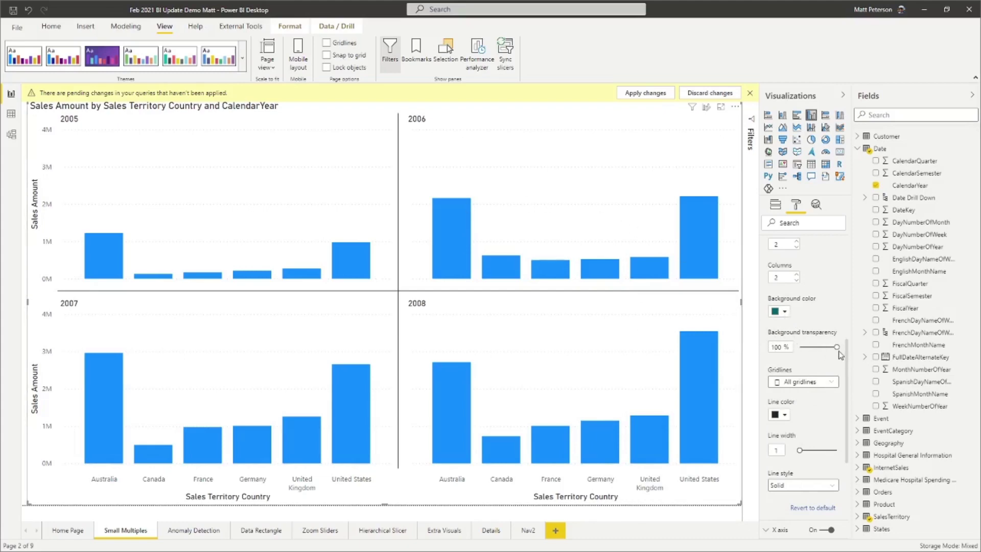
Lower the grid background transparency from 100% to 0%.
left_click_drag(837, 347, 809, 347)
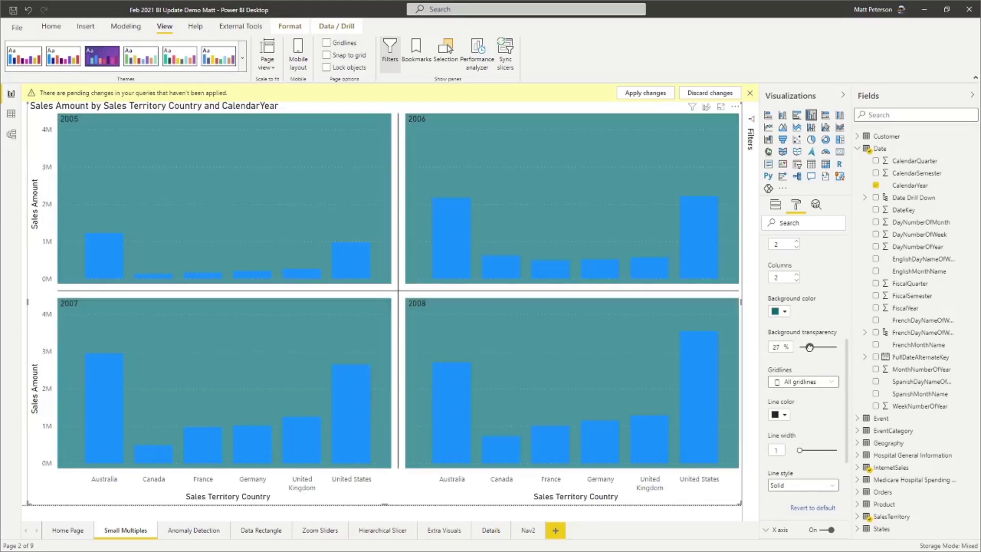
left_click_drag(808, 347, 804, 347)
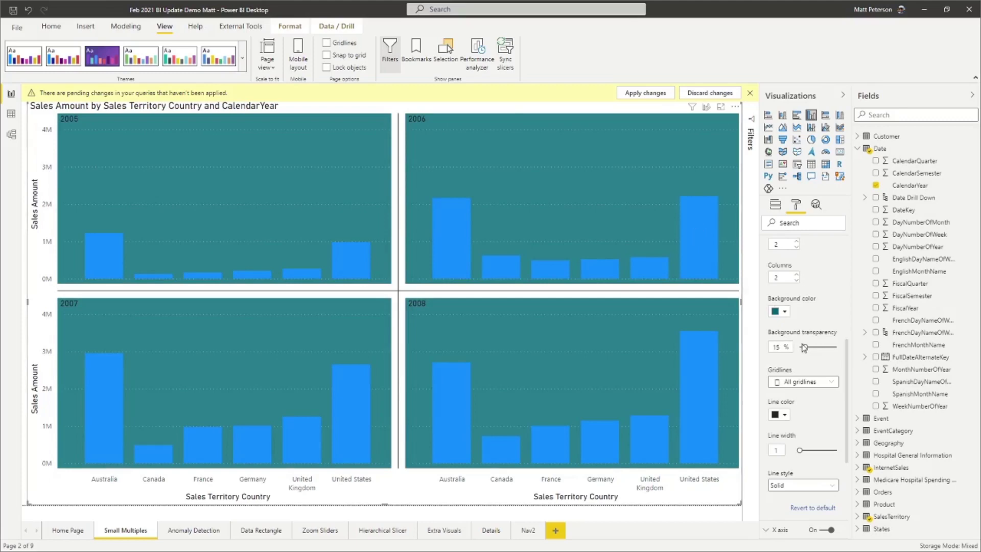
left_click_drag(805, 348, 798, 347)
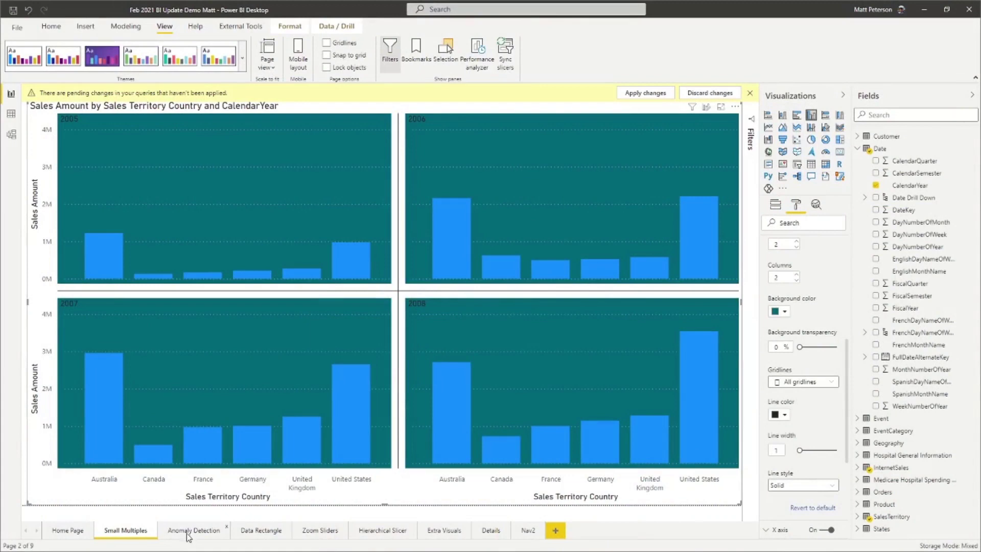
Select the Sales Amount by Year line chart on the Anomaly Detection page and show its Analytics options.
left_click(194, 531)
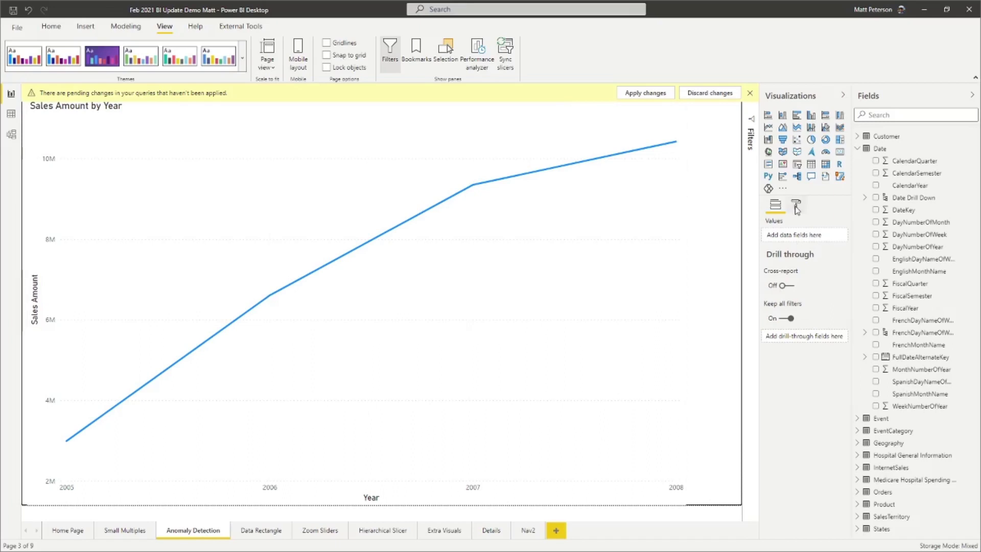
left_click(666, 199)
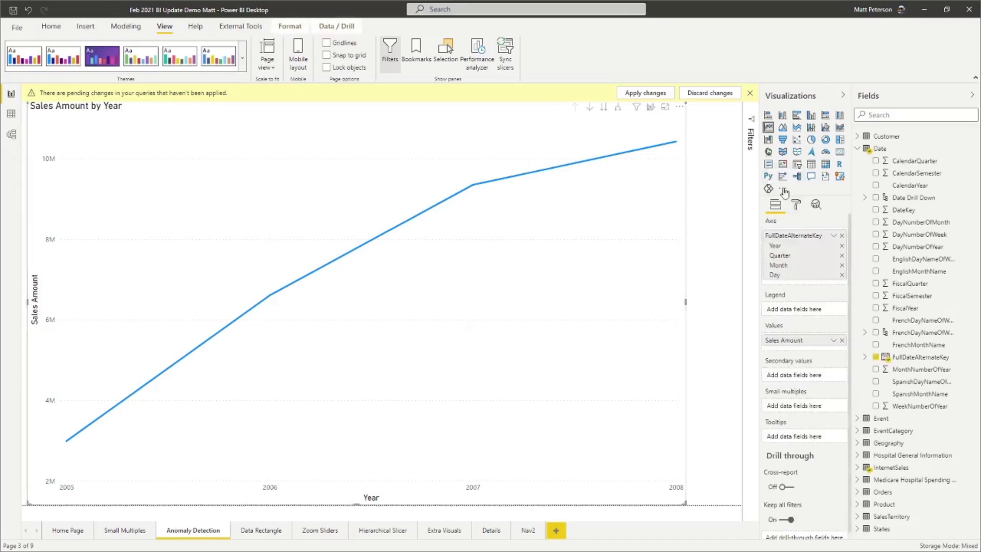
left_click(816, 205)
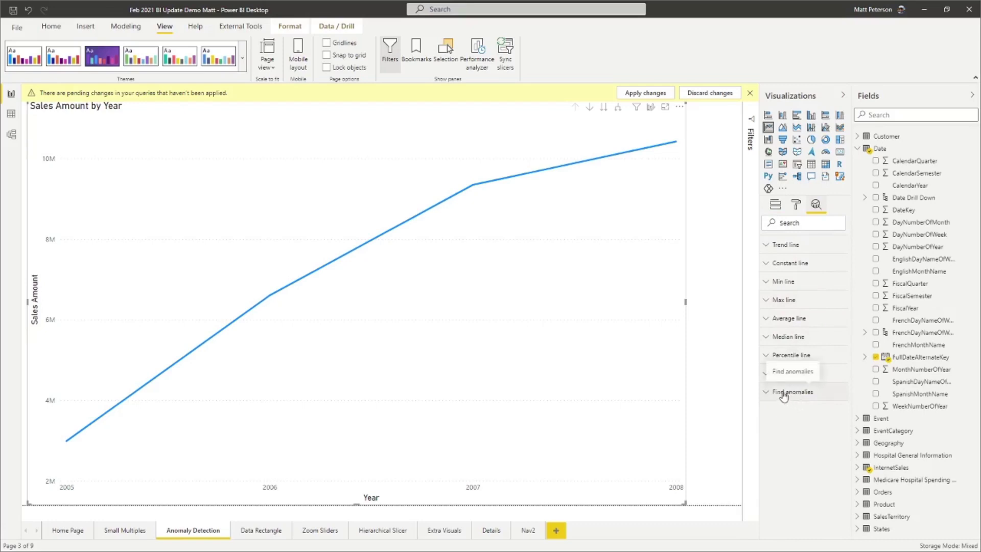
mouse_move(681, 335)
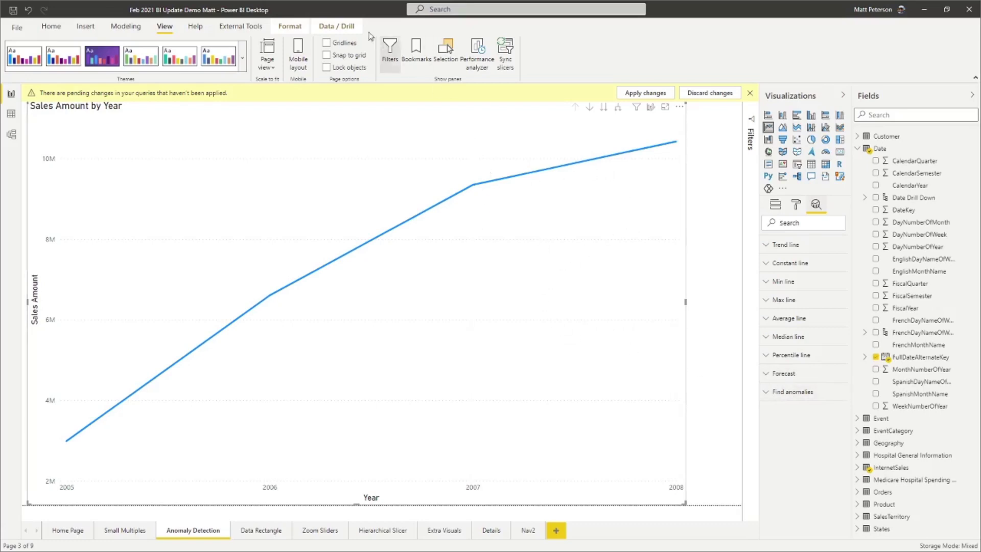
Turn on Find anomalies for the Sales Amount by Year line chart and expand its Find anomalies 1 settings.
left_click(337, 26)
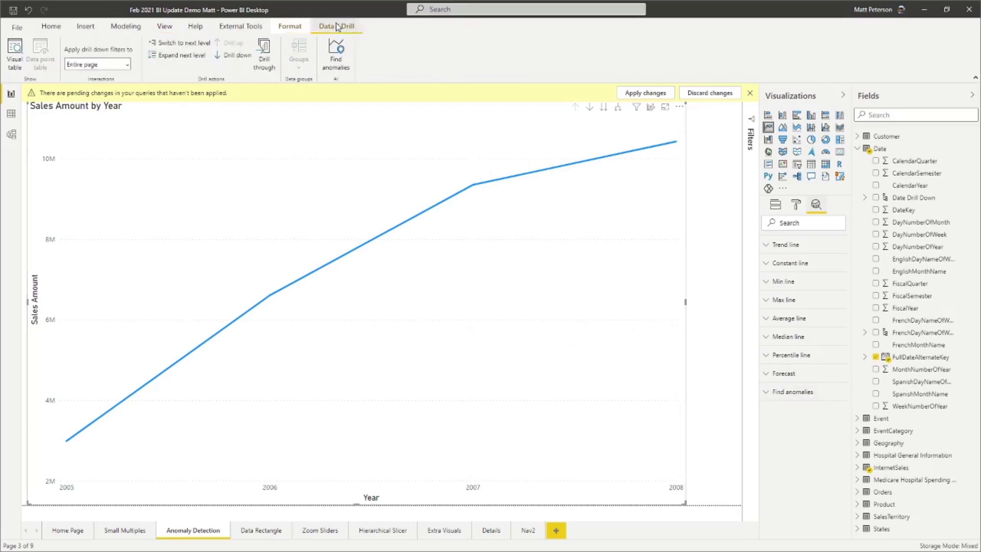
left_click(335, 56)
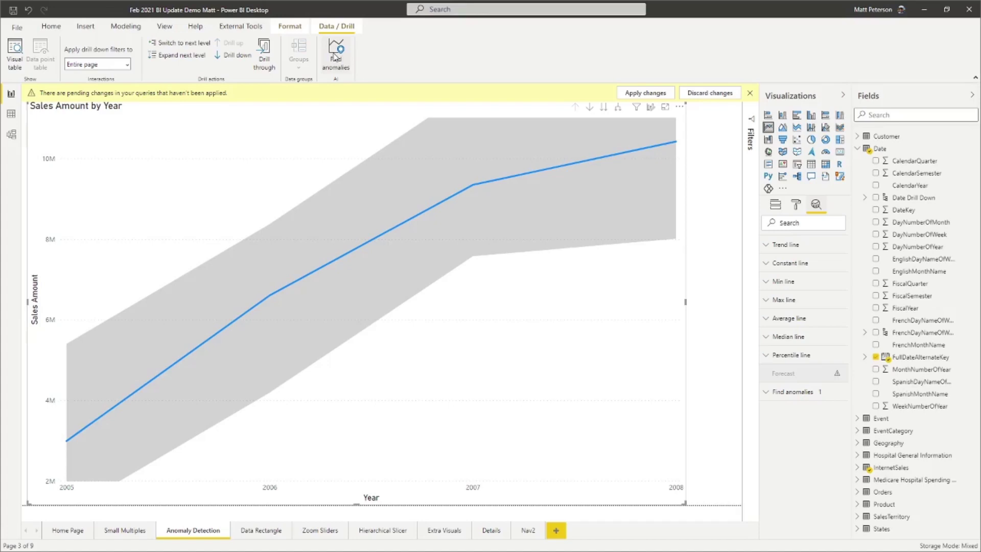
left_click(767, 392)
scroll(805, 355, "down", 3)
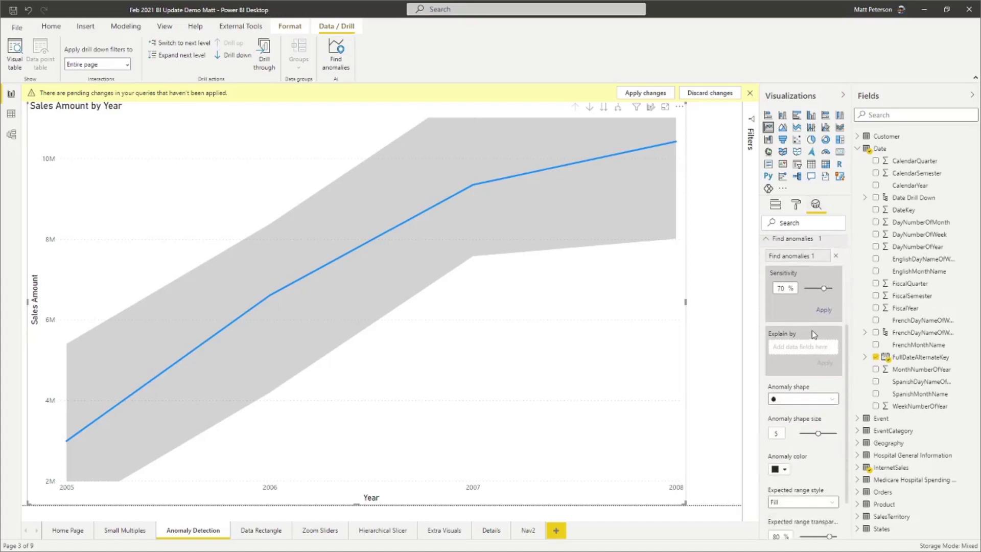
scroll(814, 333, "up", 1)
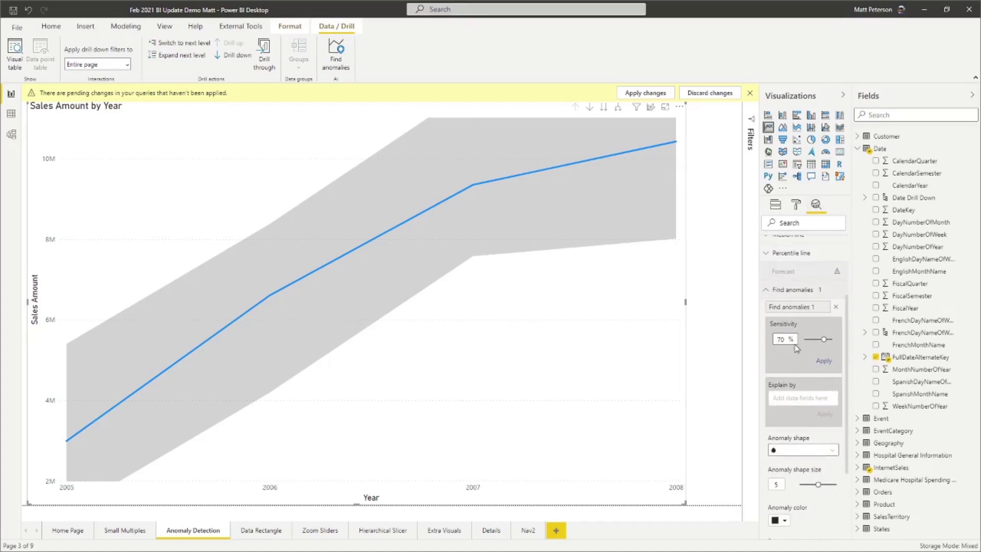
Search the field list for 'gend' and add Gender to the anomaly Explain by fields.
left_click(902, 115)
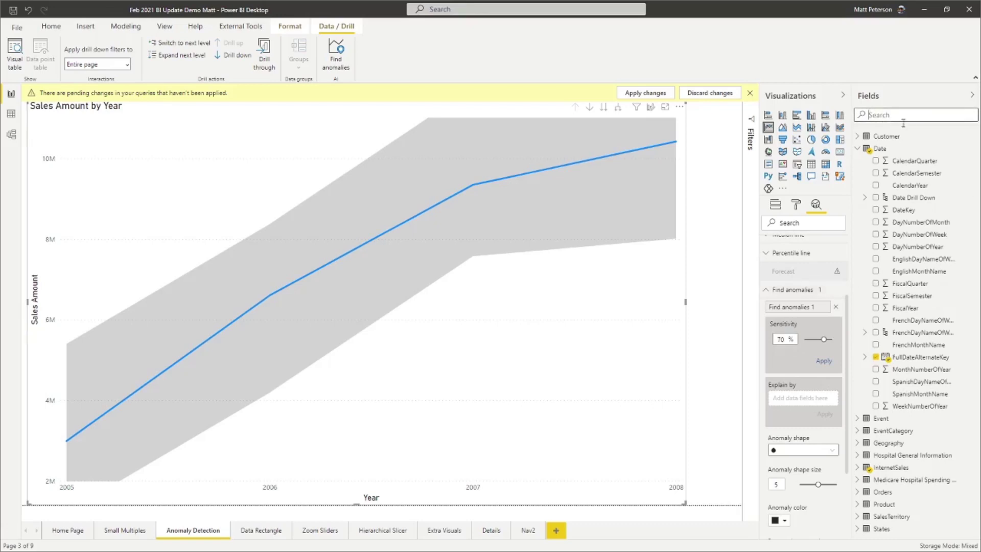
type("gend")
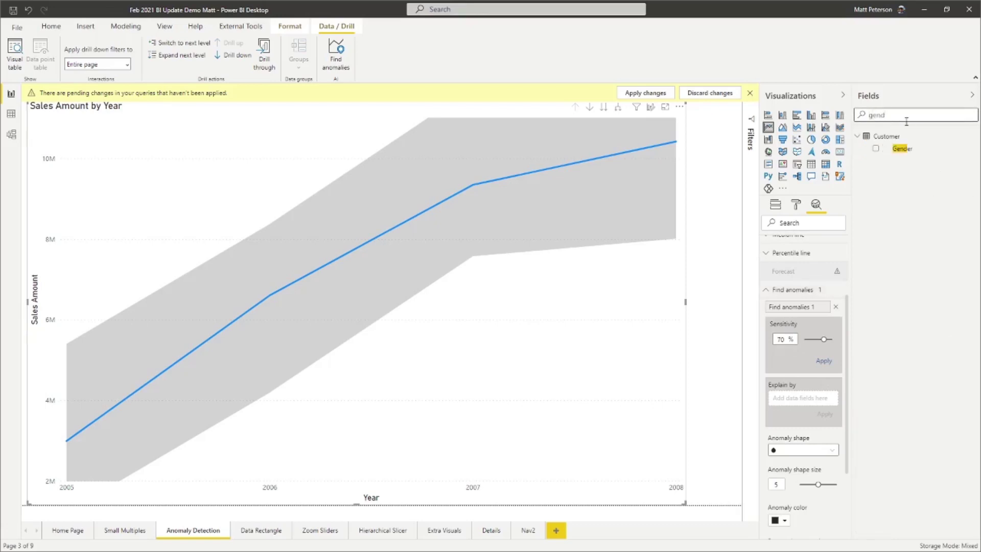
left_click_drag(902, 149, 795, 401)
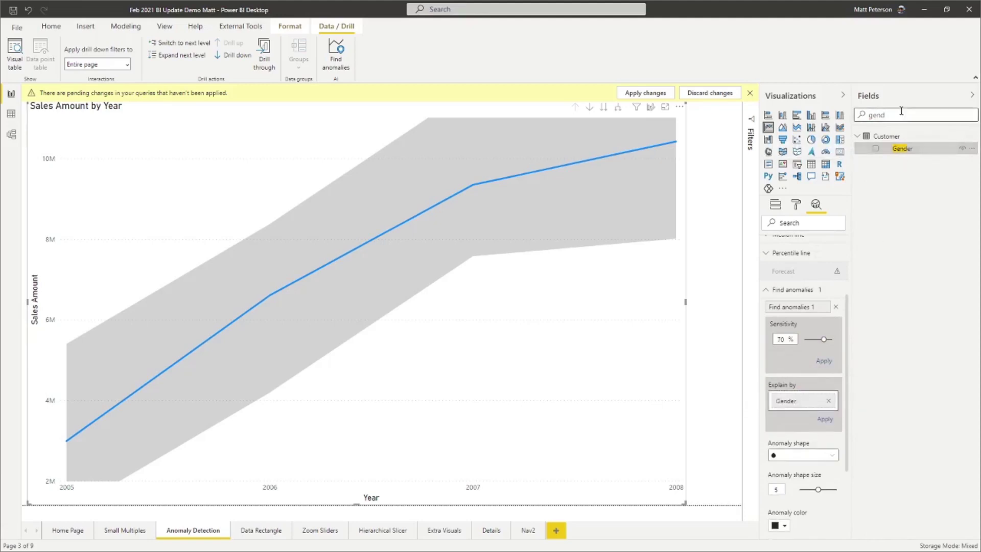
Add EnglishEducation to Explain by via an 'educ' search, and dismiss the pending-changes warning.
left_click_drag(898, 116, 862, 120)
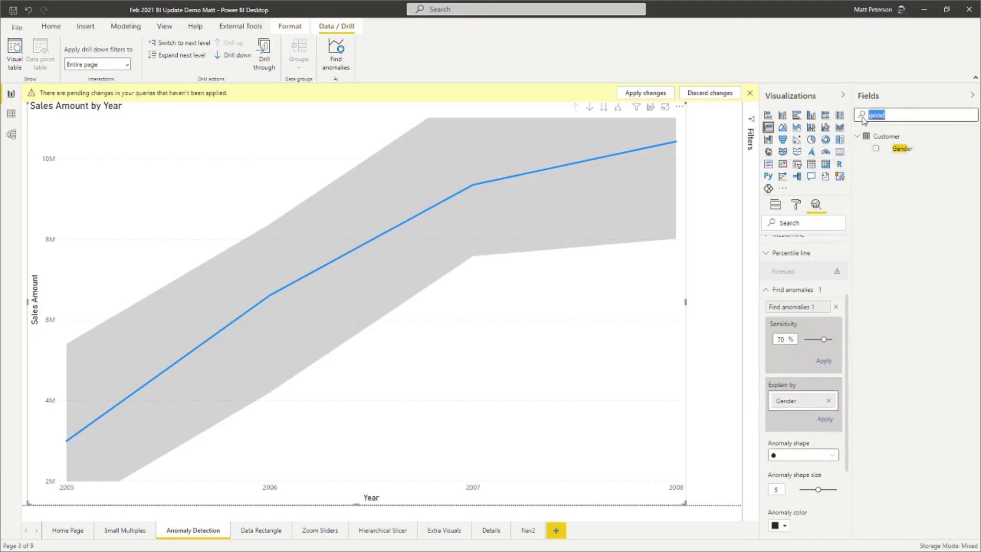
type("educ")
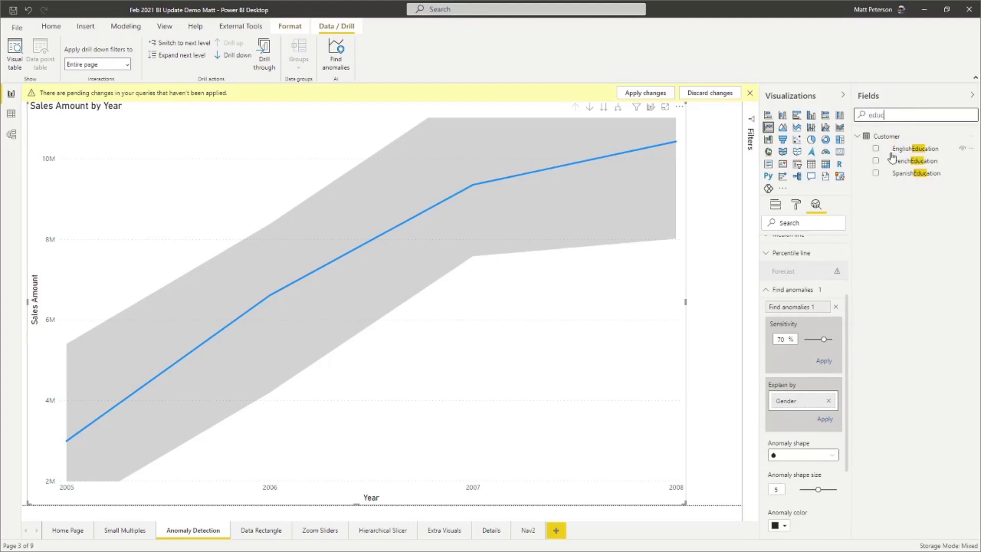
left_click_drag(904, 148, 794, 408)
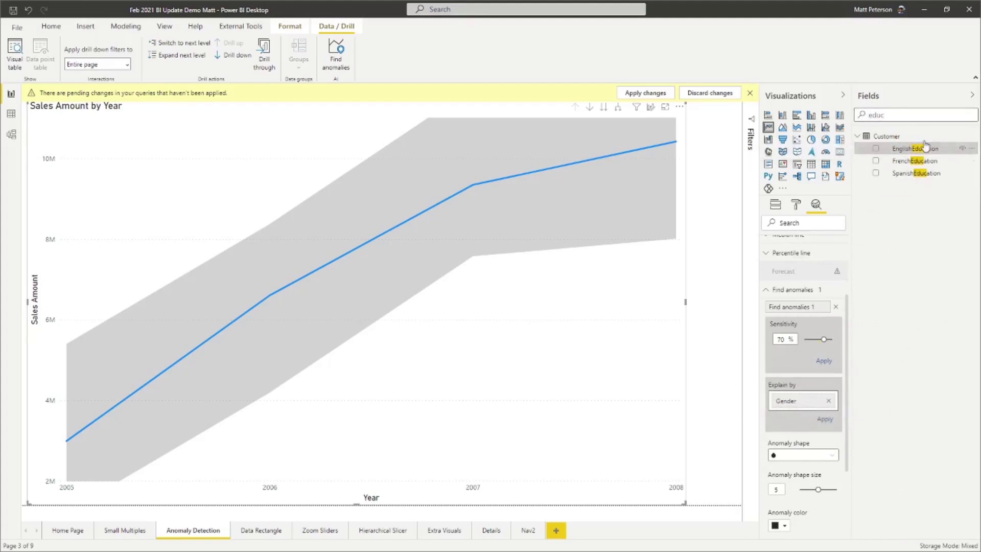
left_click_drag(914, 148, 800, 407)
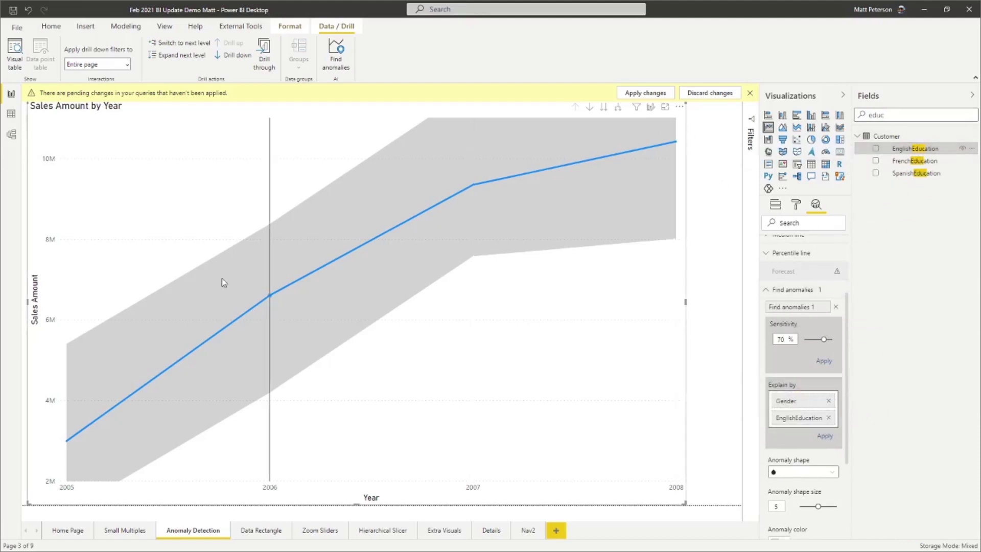
mouse_move(438, 385)
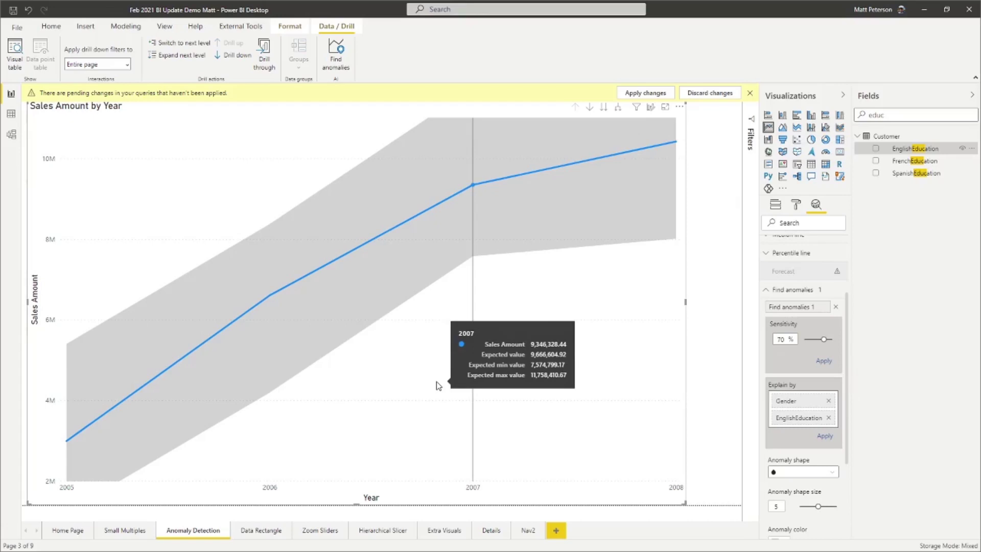
left_click(749, 94)
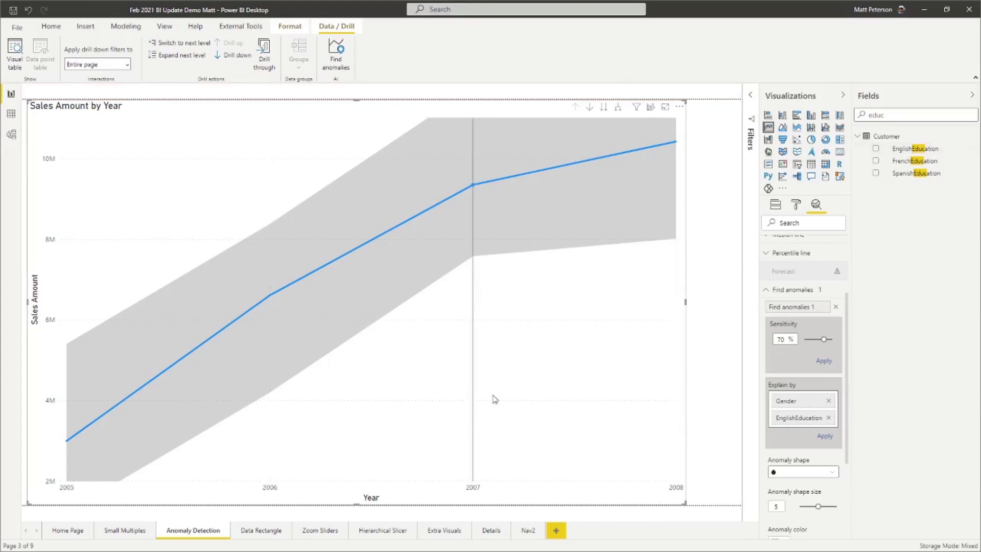
Expand the sales chart from years to monthly detail and explain the June 2008 anomaly (1,897,442.25).
left_click(604, 108)
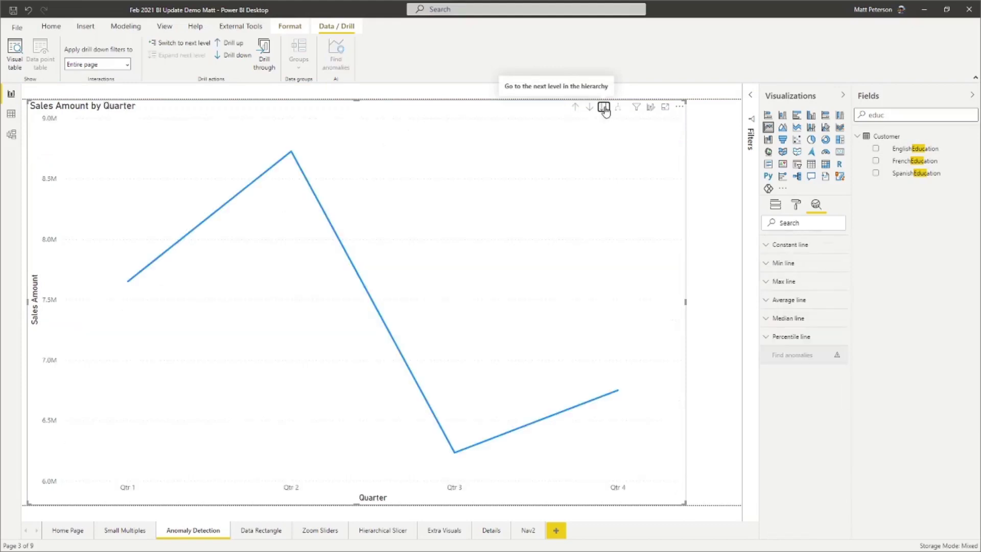
left_click(575, 109)
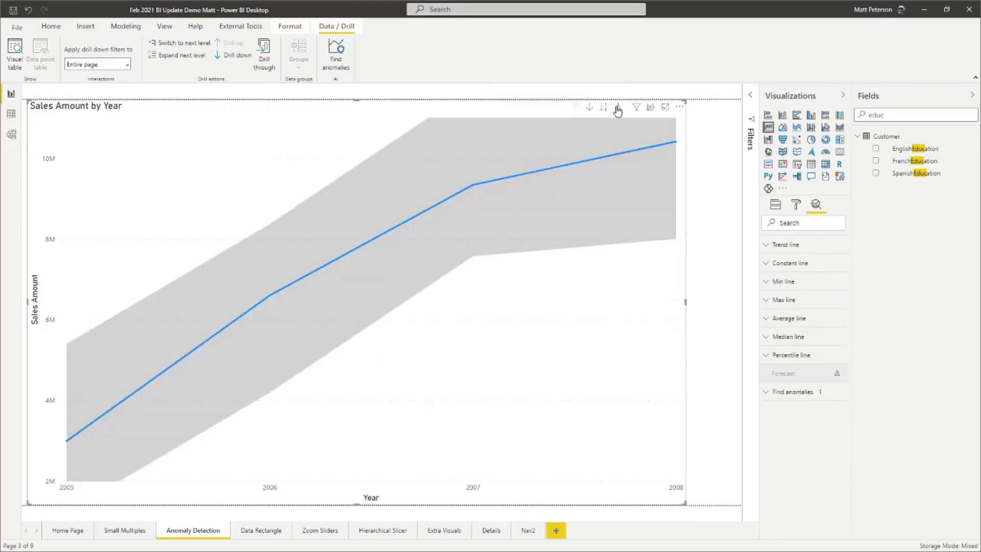
left_click(618, 108)
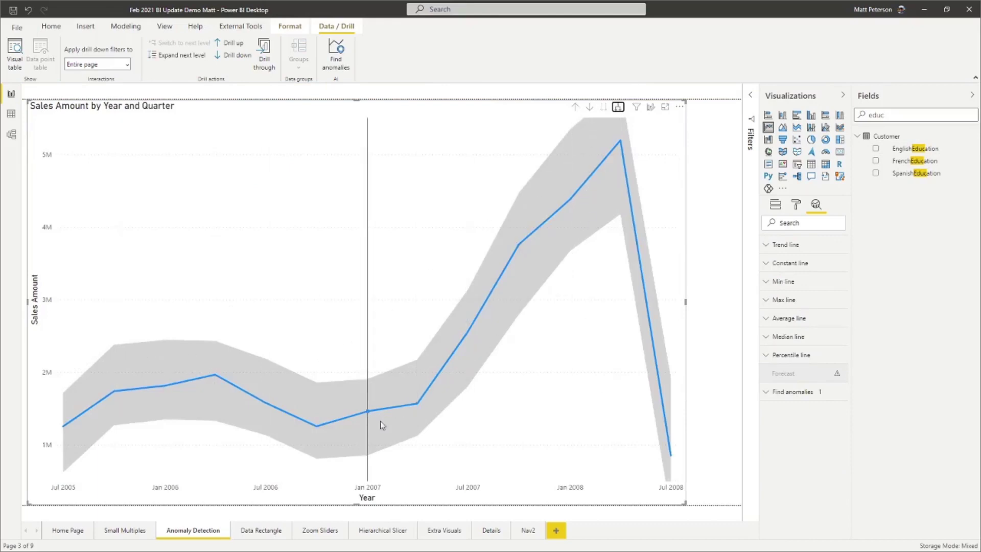
left_click(617, 107)
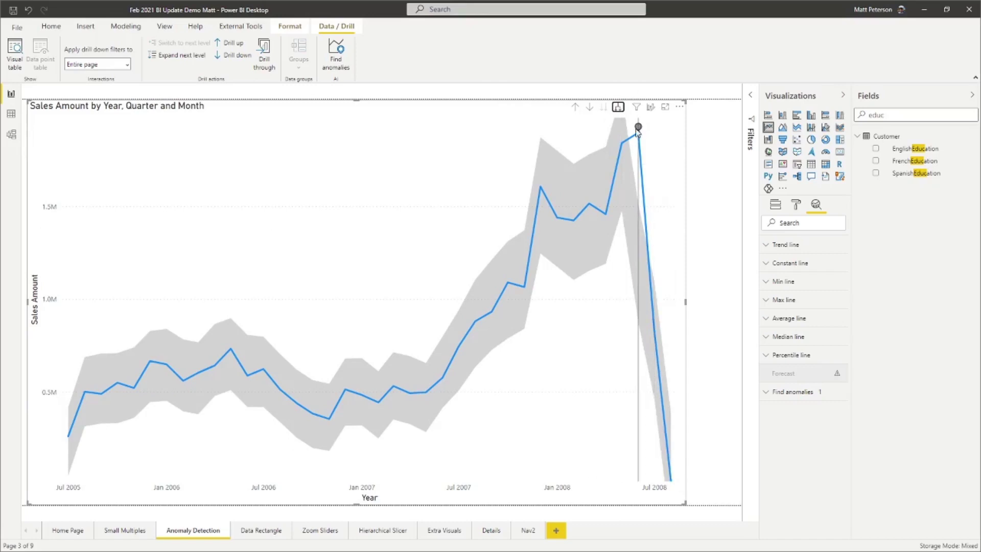
mouse_move(639, 129)
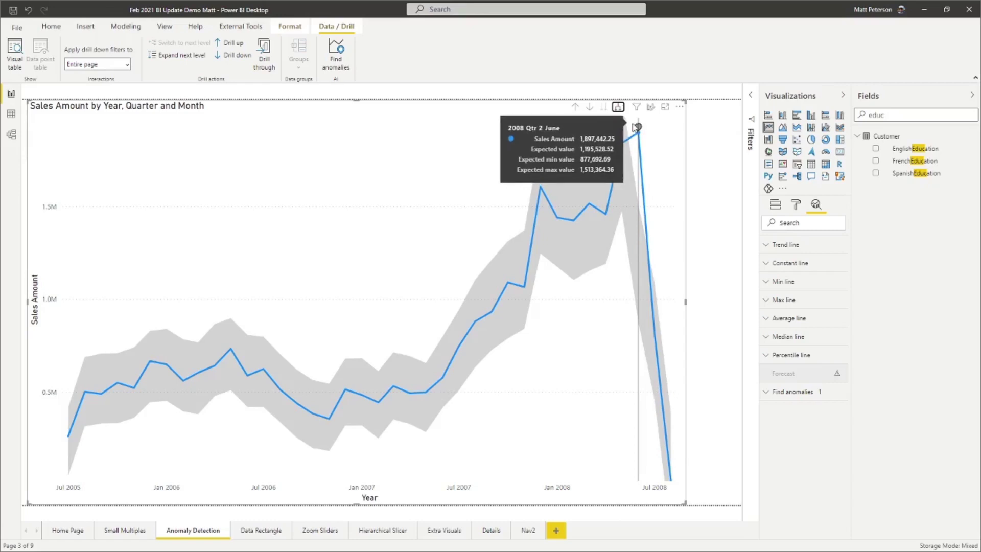
left_click(636, 127)
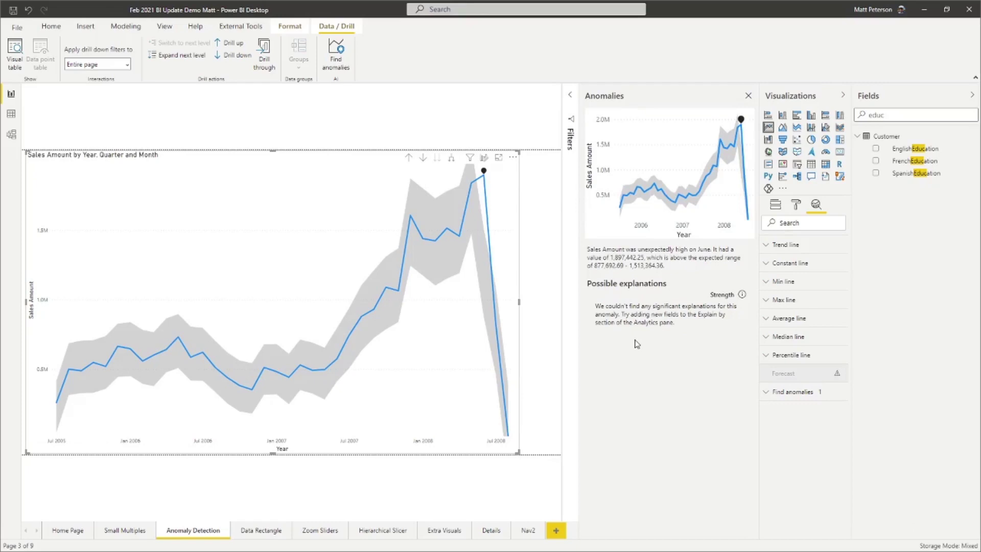
Expand the Find anomalies card in the Analytics pane.
left_click(767, 392)
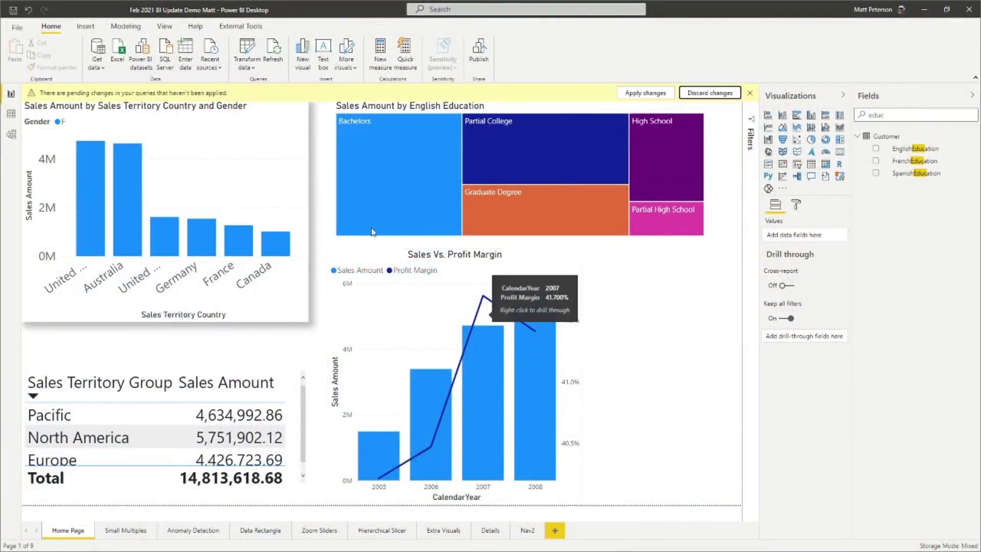
In the Home Page mobile layout, shrink the English Education treemap below the Sales Vs. Profit Margin chart.
left_click(167, 31)
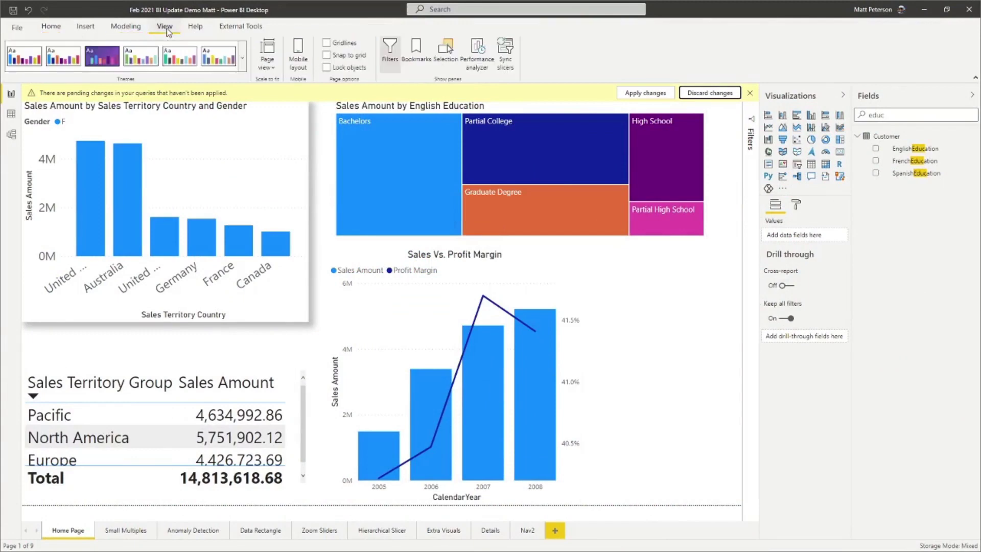
left_click(299, 57)
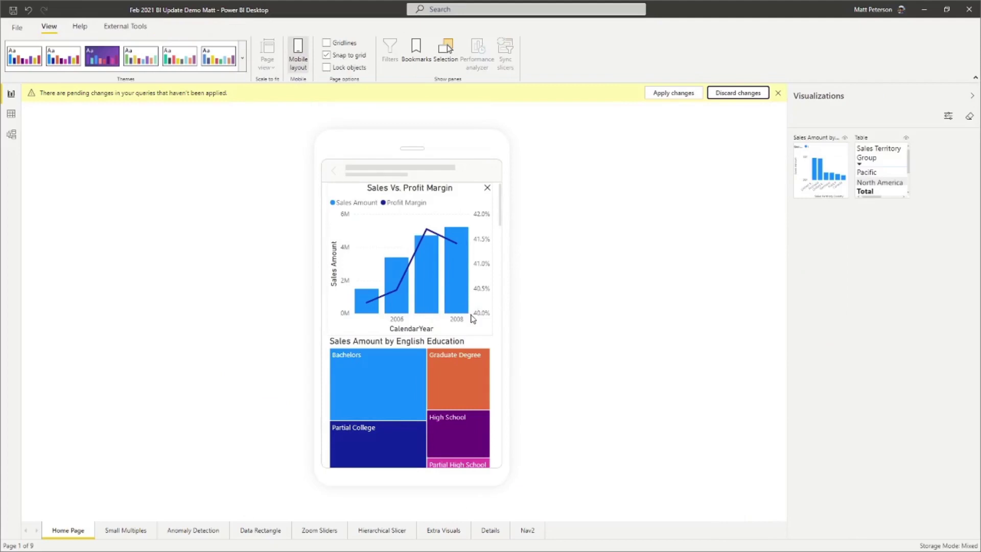
left_click_drag(450, 375, 437, 375)
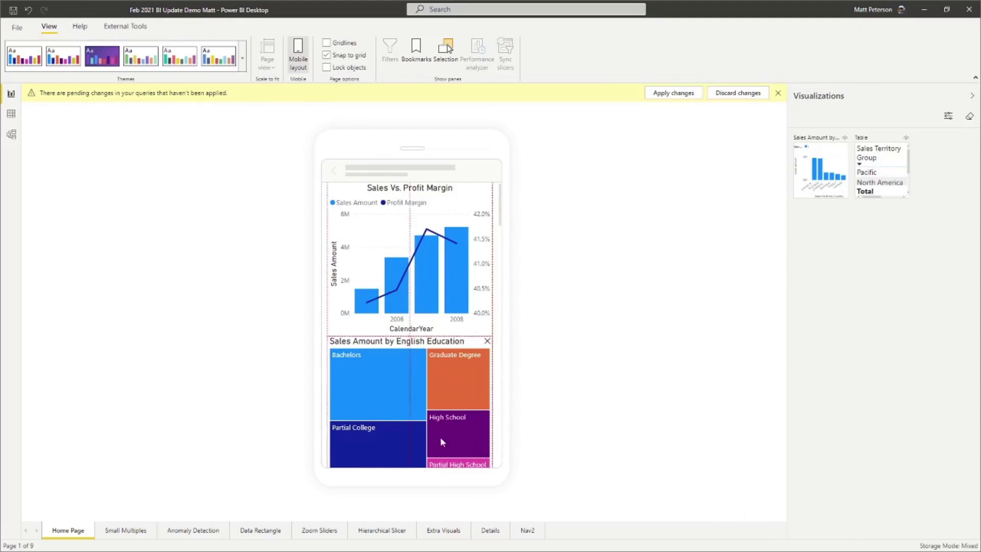
left_click_drag(439, 436, 431, 388)
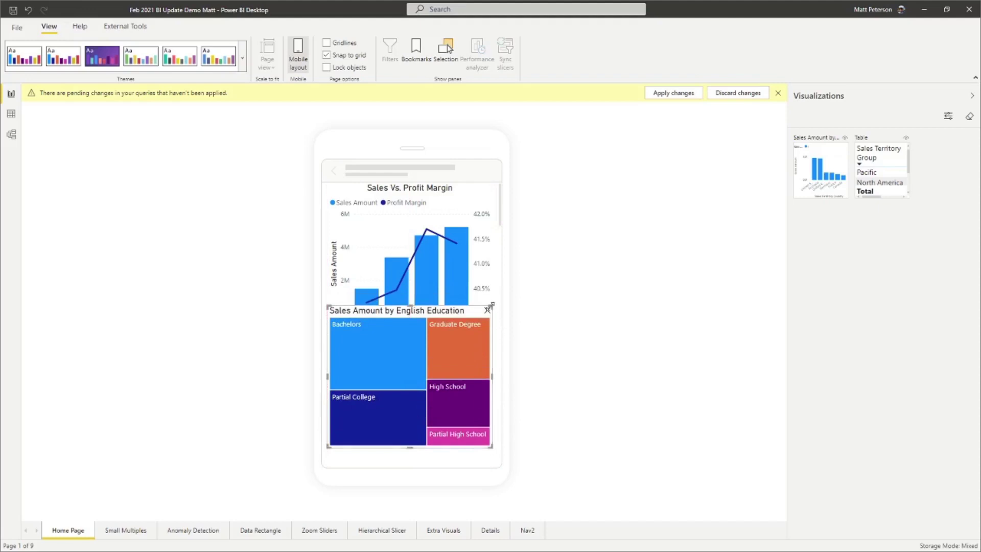
left_click_drag(490, 307, 436, 347)
mouse_move(408, 380)
left_mouse_down()
mouse_move(432, 370)
mouse_move(428, 381)
mouse_move(406, 376)
left_mouse_up()
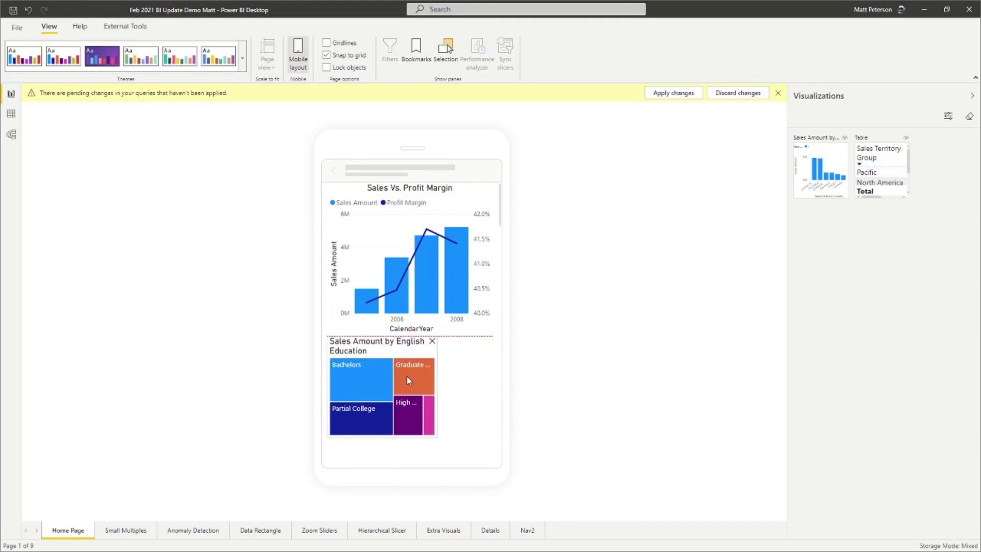
left_click_drag(408, 380, 409, 380)
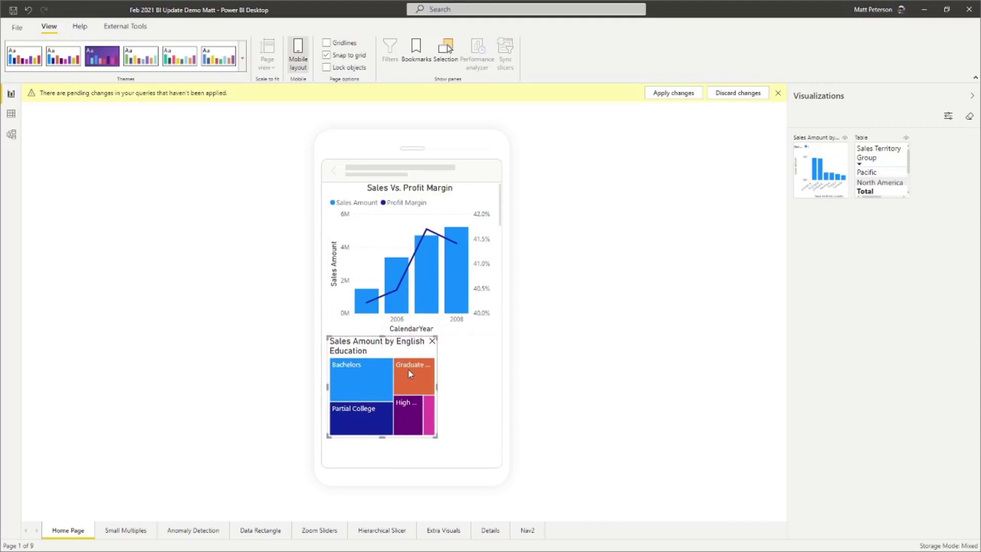